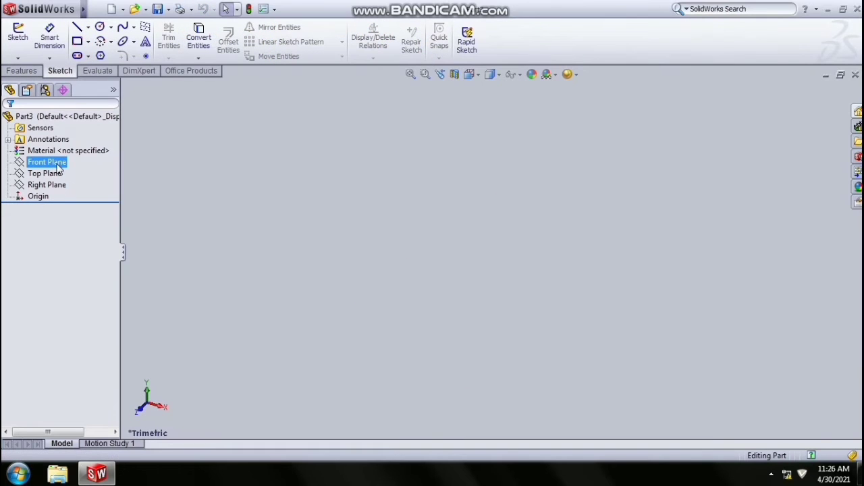
# On the Front Plane, sketch a vertical centerline about 67 mm long upward from the origin.
pyautogui.click(52, 163)
pyautogui.click(109, 147)
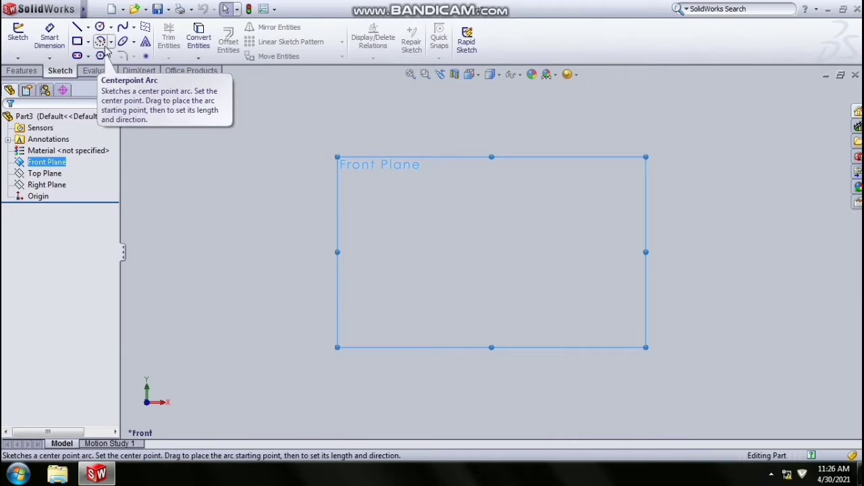
pyautogui.click(88, 27)
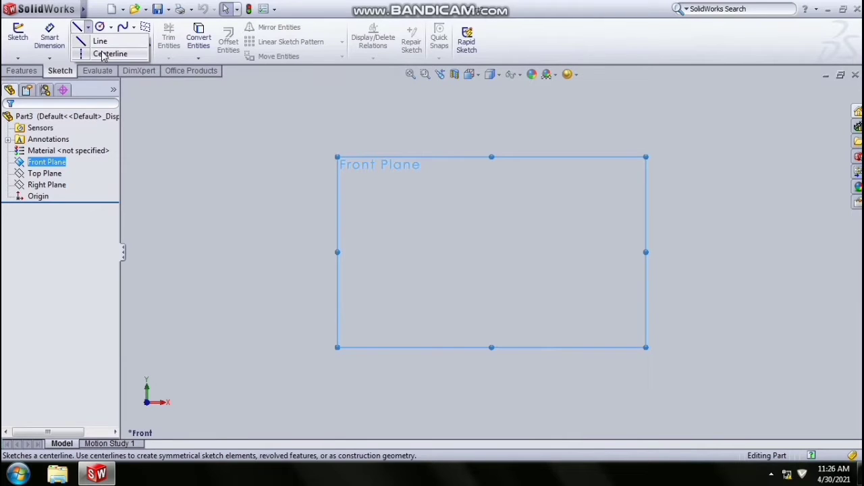
pyautogui.click(101, 52)
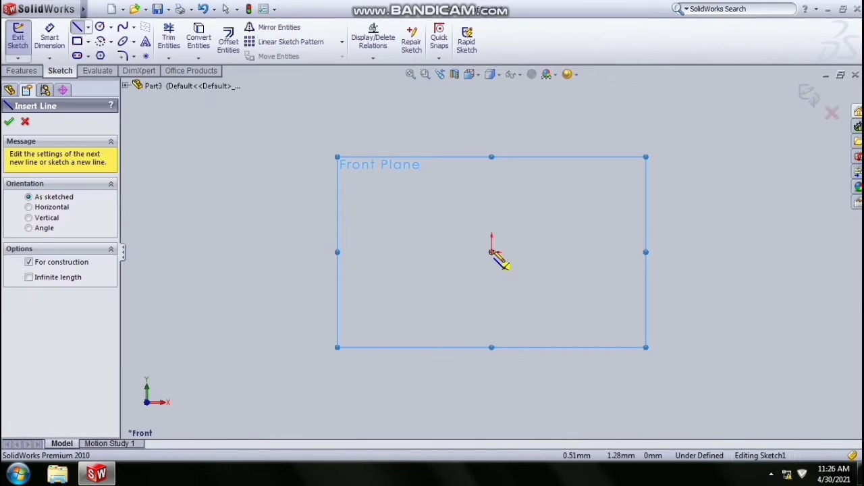
pyautogui.click(493, 253)
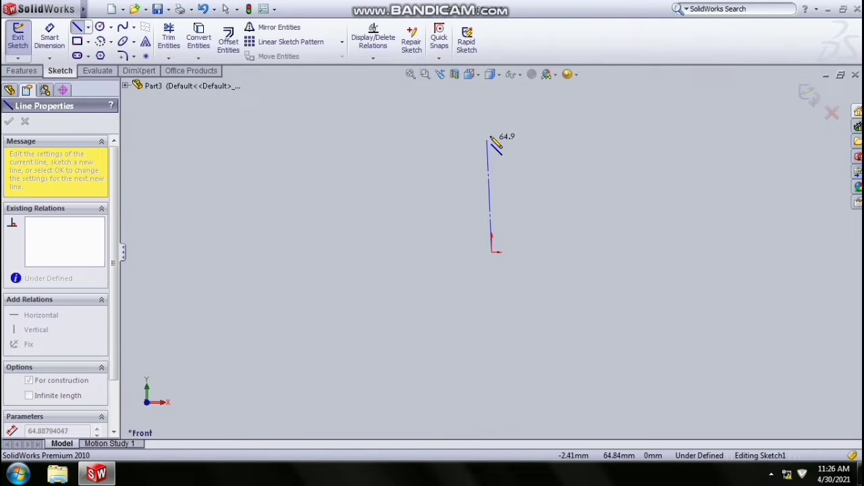
pyautogui.click(491, 136)
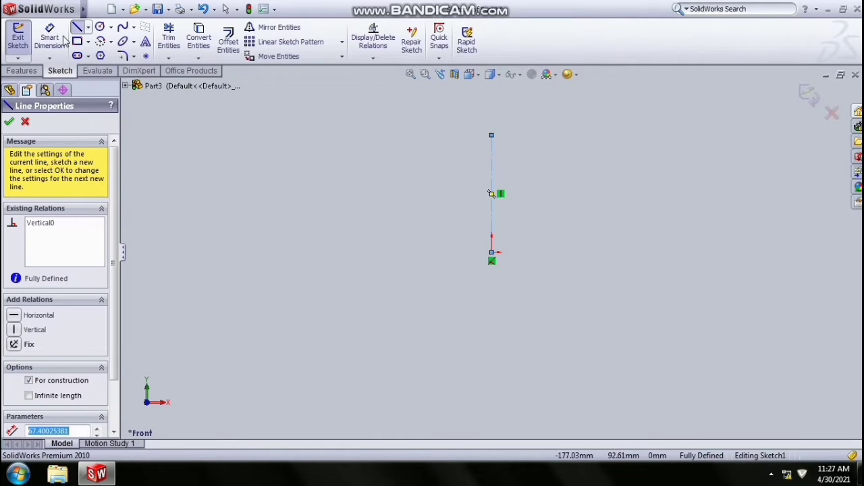
# Sketch a vertical solid line about 52 mm long to the left of the centerline, starting level with its upper end.
pyautogui.click(88, 28)
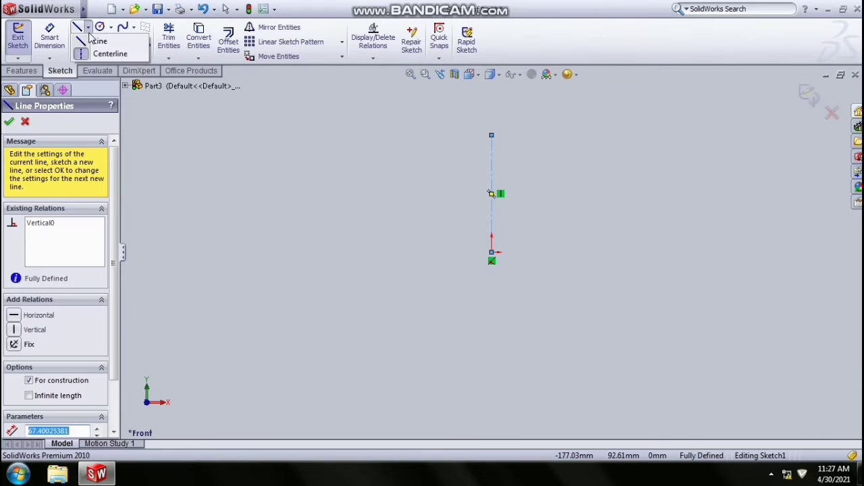
pyautogui.click(89, 39)
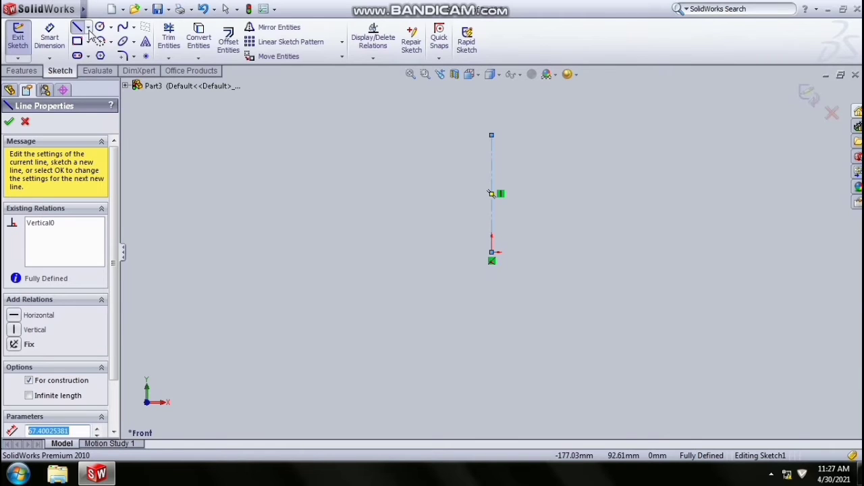
pyautogui.click(79, 29)
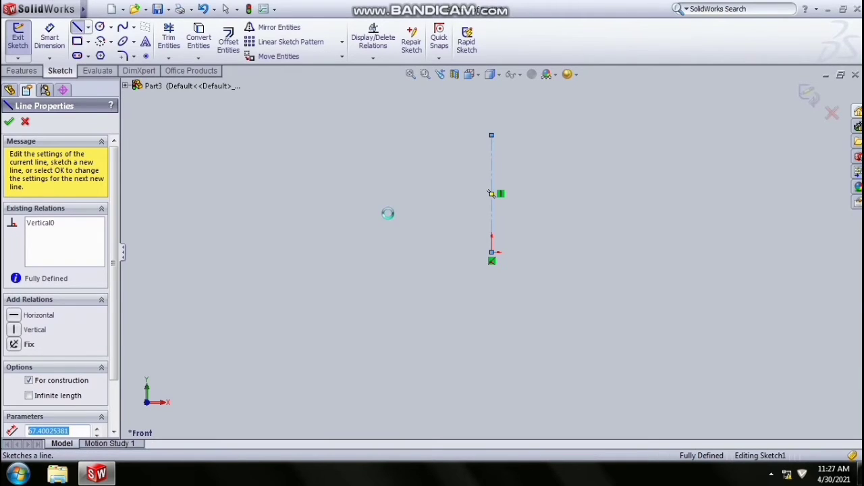
pyautogui.click(328, 137)
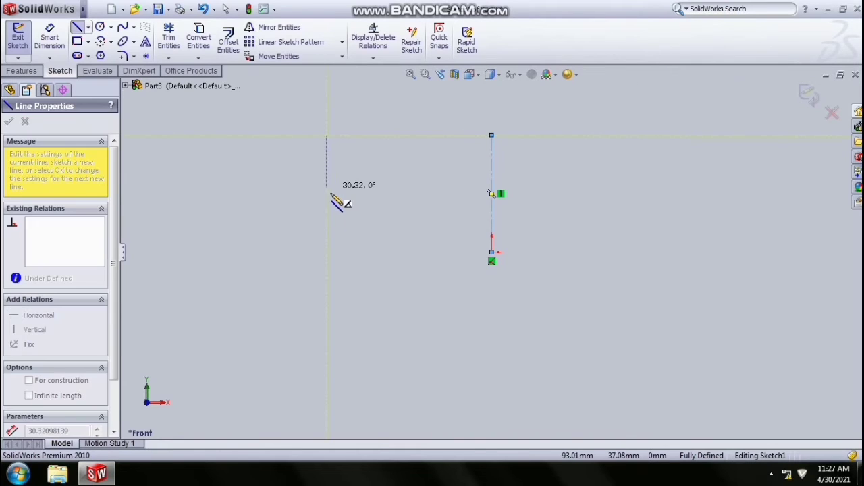
pyautogui.click(327, 225)
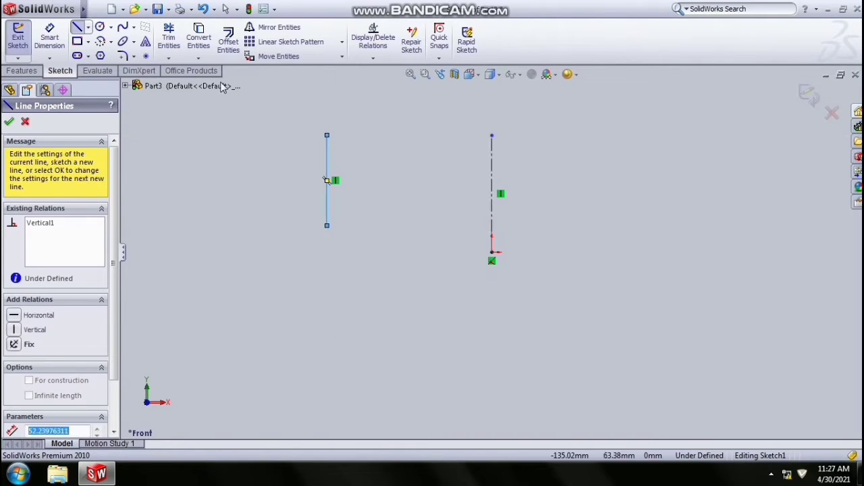
# Dimension the length of the vertical solid line as 39.42 mm.
pyautogui.click(62, 42)
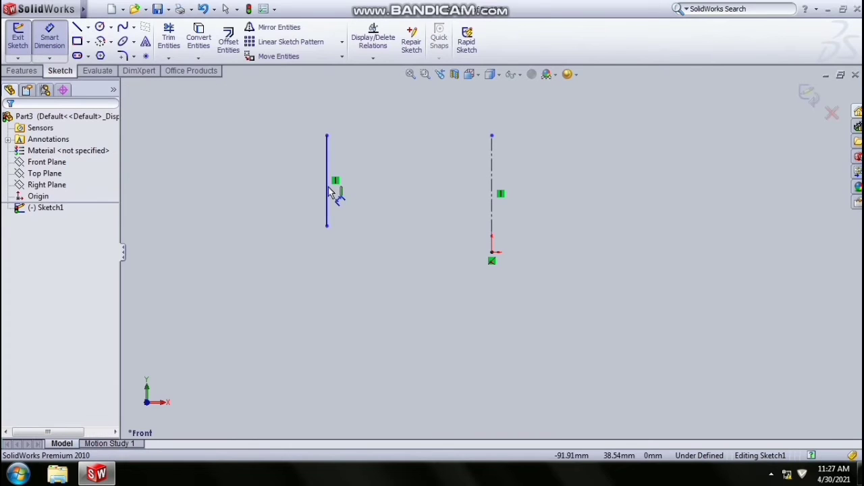
pyautogui.click(328, 187)
pyautogui.click(274, 194)
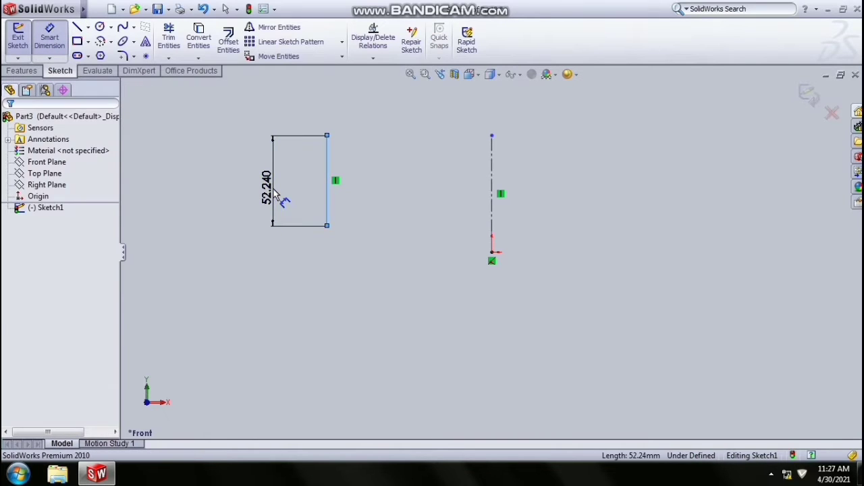
pyautogui.write('39')
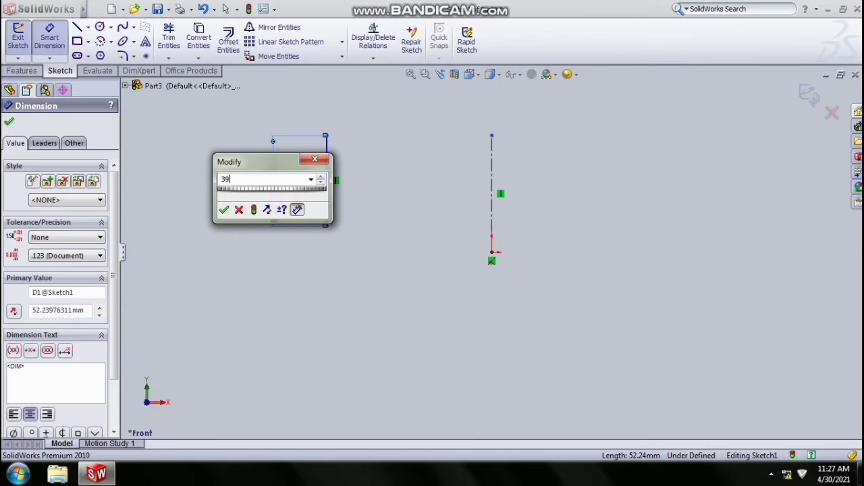
pyautogui.write('.42')
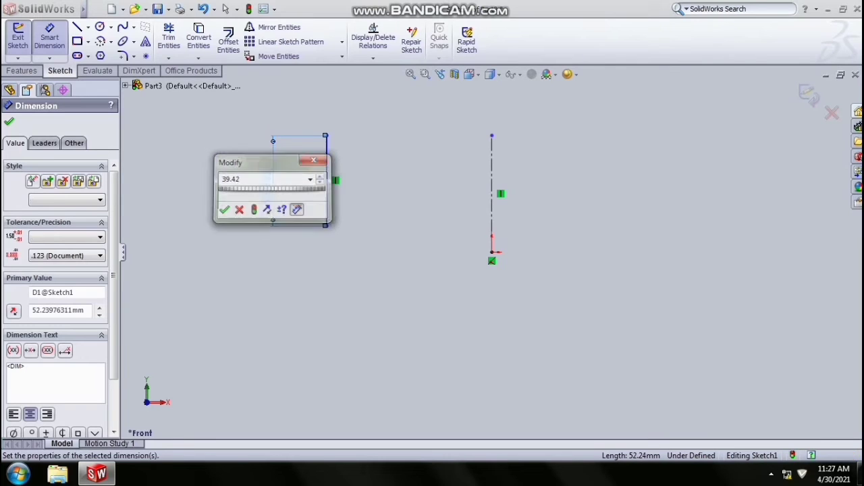
pyautogui.press('Return')
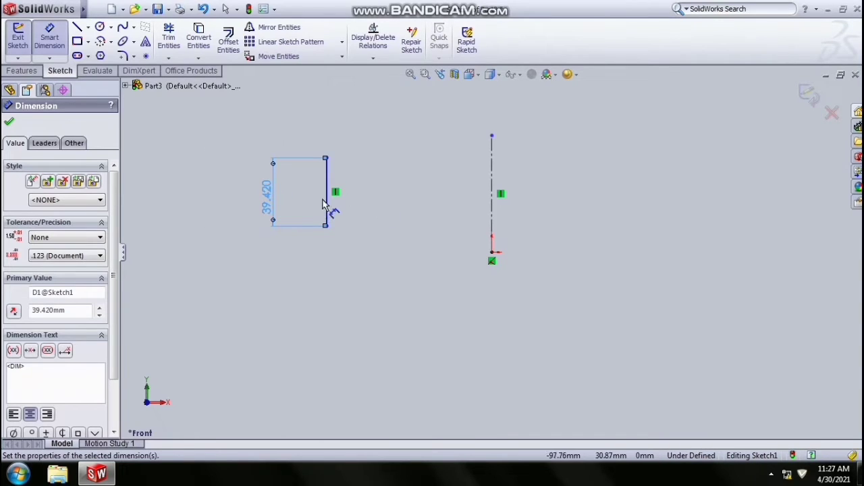
# Dimension the horizontal distance between the vertical solid line and the centerline as 64.50 mm.
pyautogui.click(326, 206)
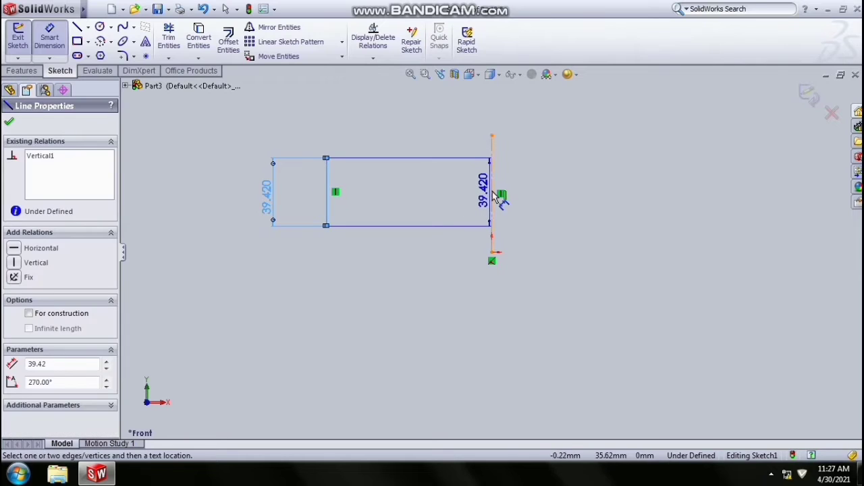
pyautogui.click(493, 195)
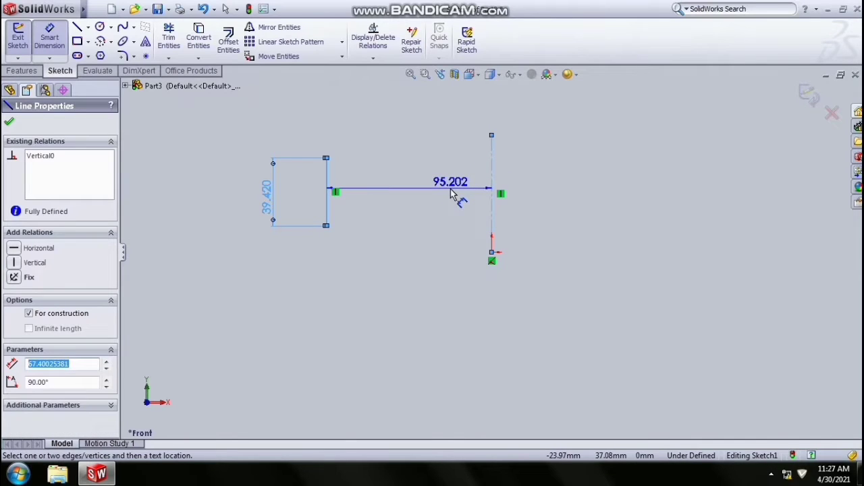
pyautogui.click(453, 194)
pyautogui.write('64.50')
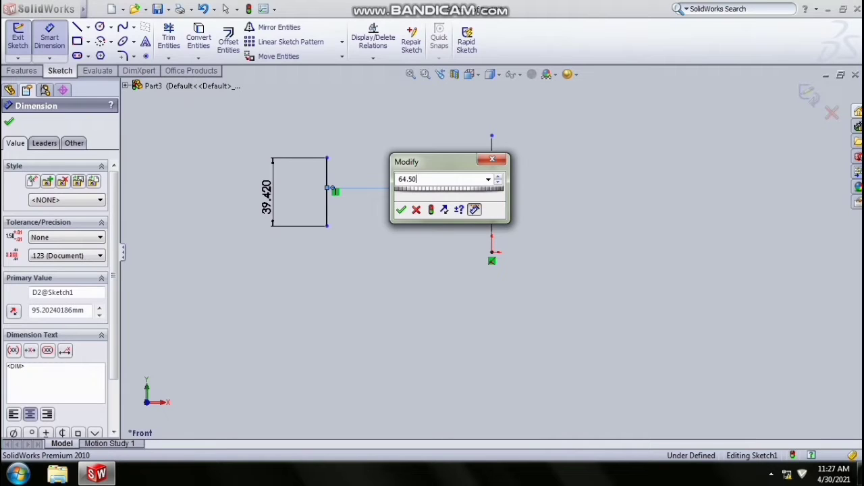
pyautogui.press('Return')
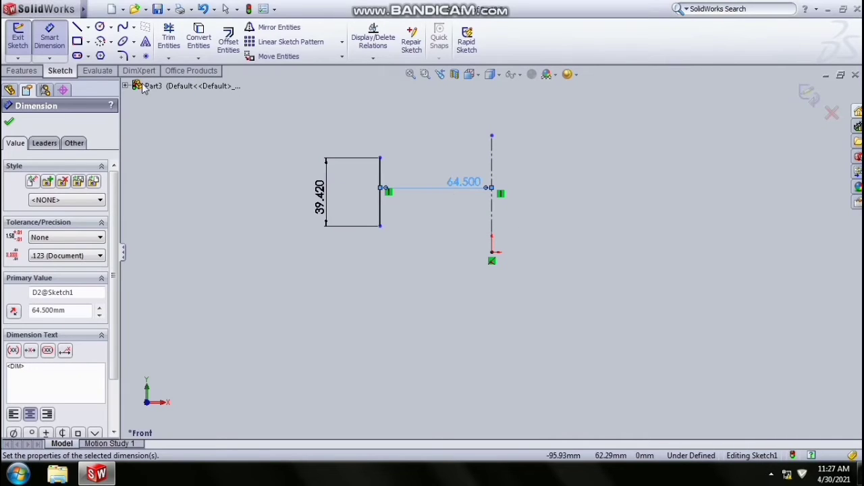
# Sketch a circle of about 20.6 mm radius between the solid line and the centerline, centred level with the solid line's lower end.
pyautogui.click(100, 27)
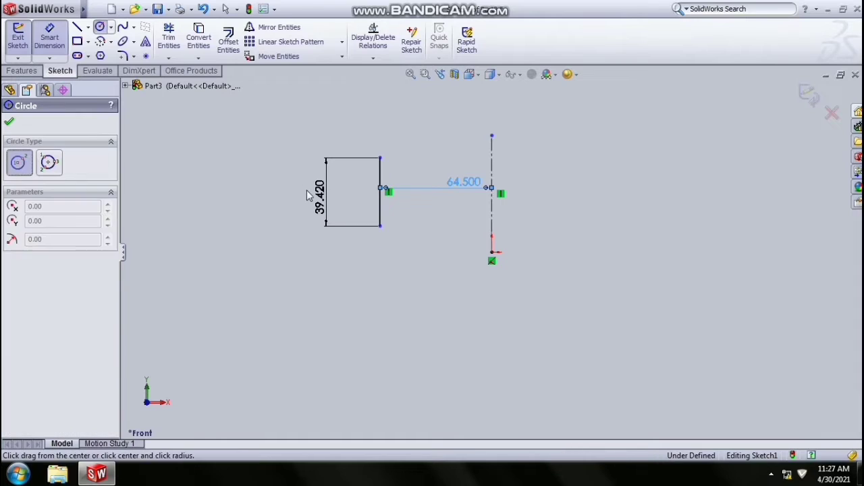
pyautogui.click(422, 225)
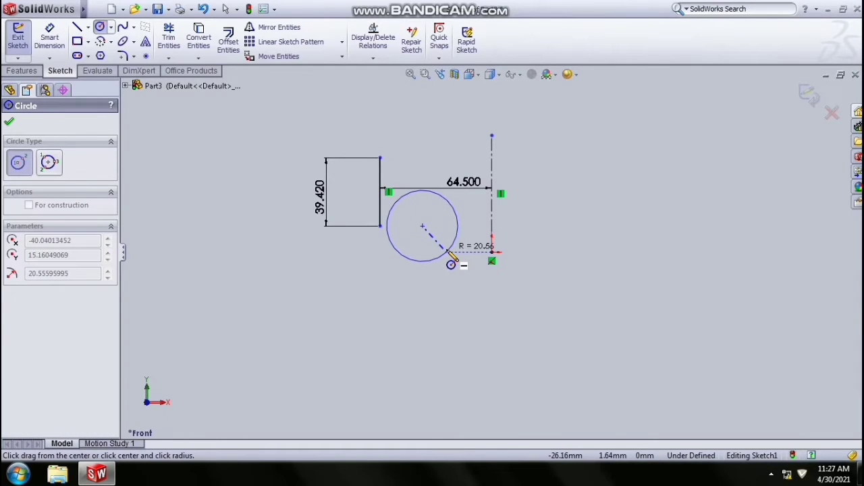
pyautogui.click(449, 253)
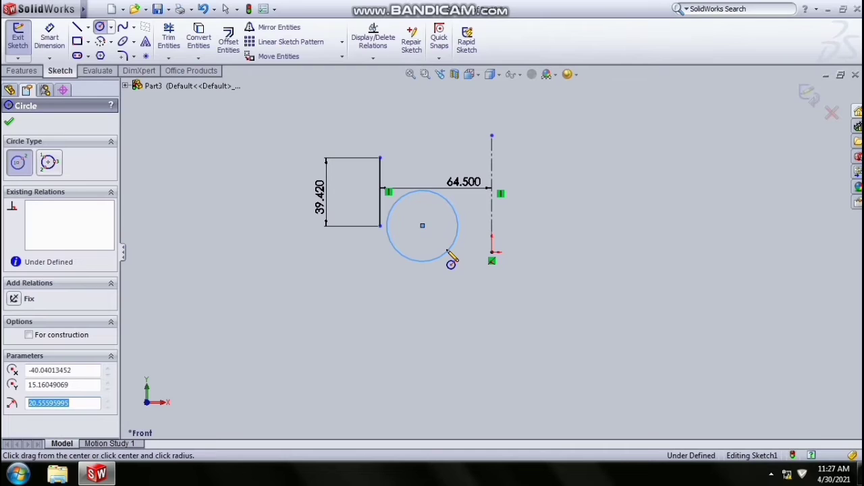
# Dimension the circle's diameter as 78.76 mm.
pyautogui.click(50, 35)
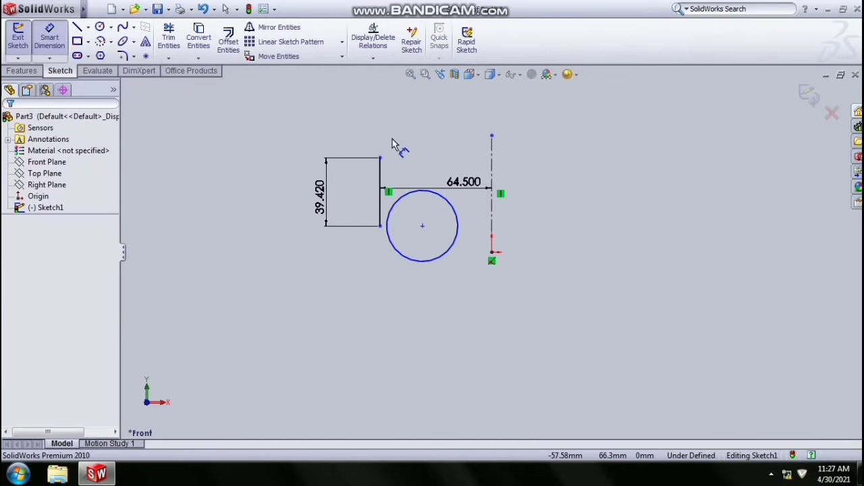
pyautogui.click(427, 195)
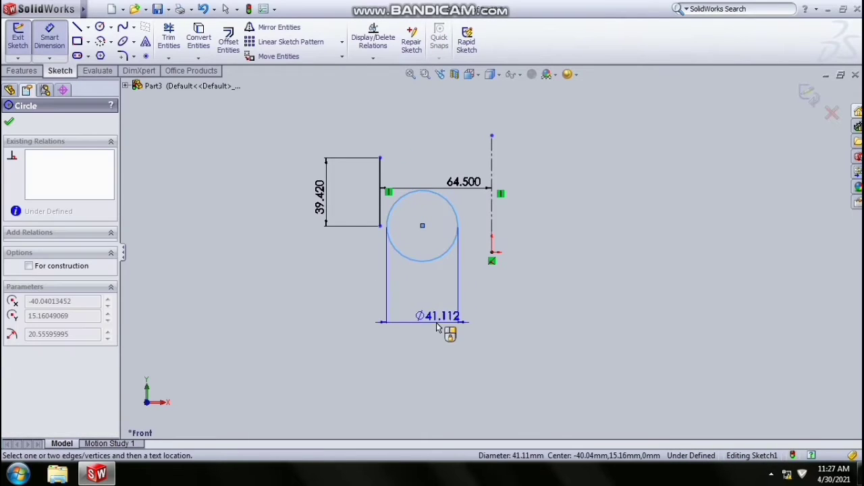
pyautogui.click(442, 329)
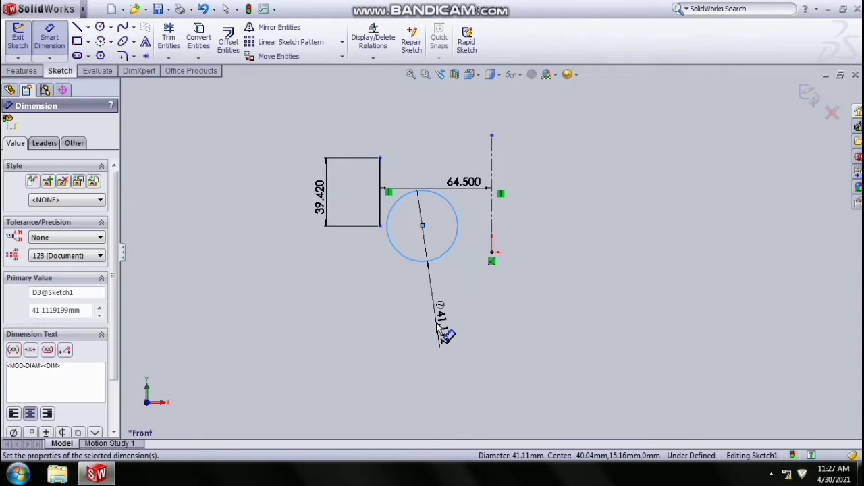
pyautogui.write('78')
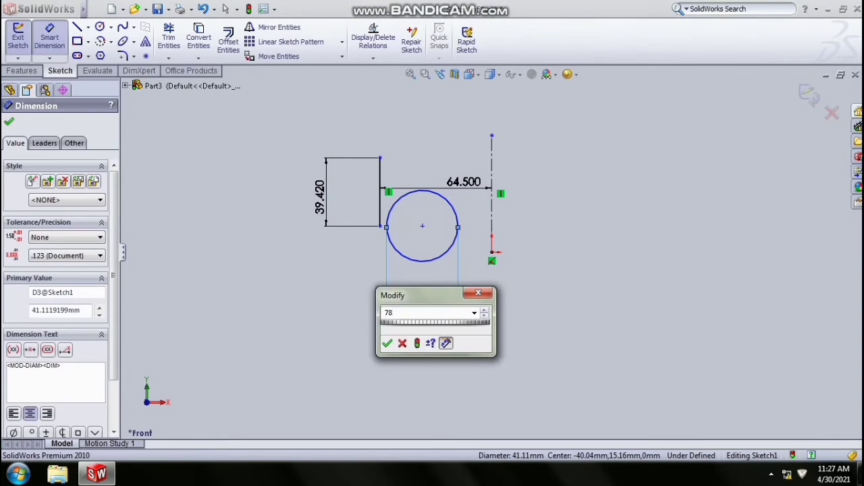
pyautogui.write('.76')
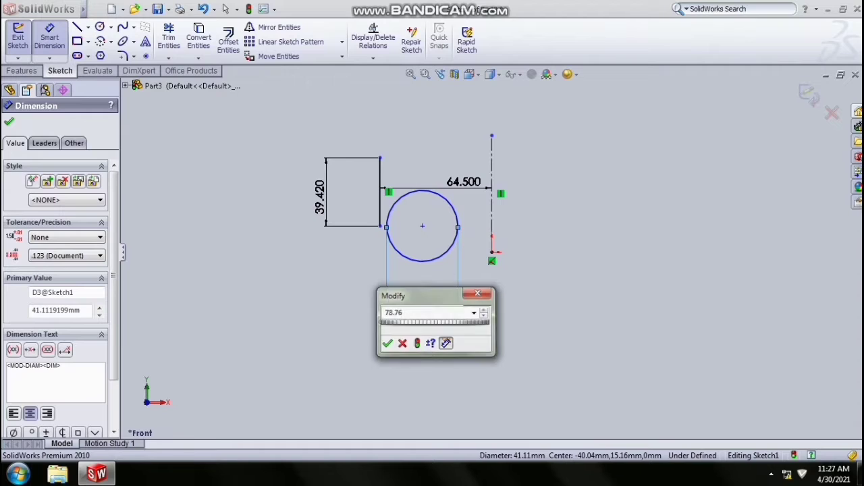
pyautogui.press('Return')
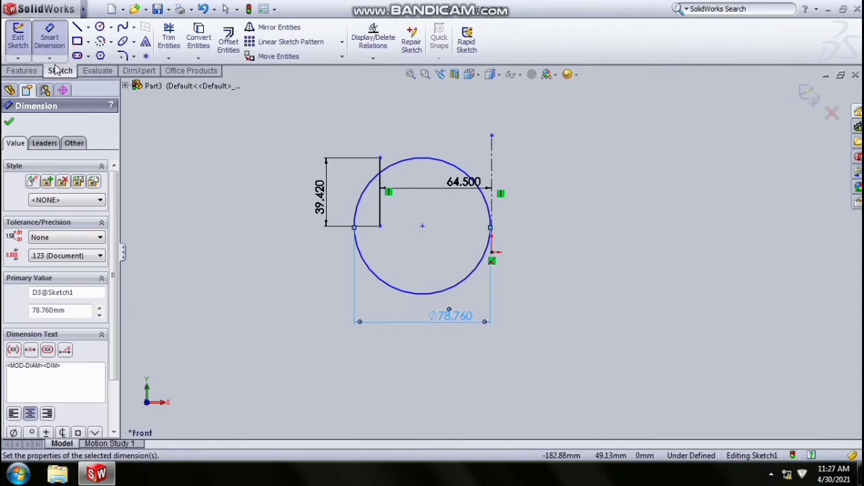
pyautogui.click(424, 227)
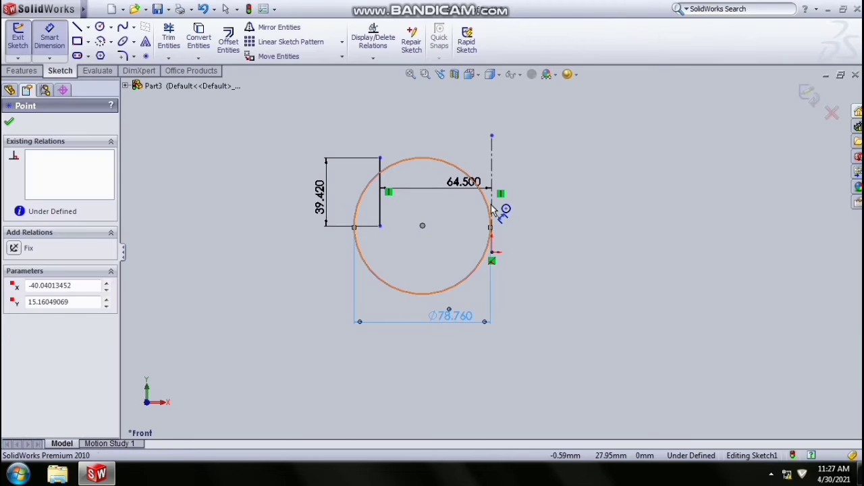
pyautogui.click(492, 210)
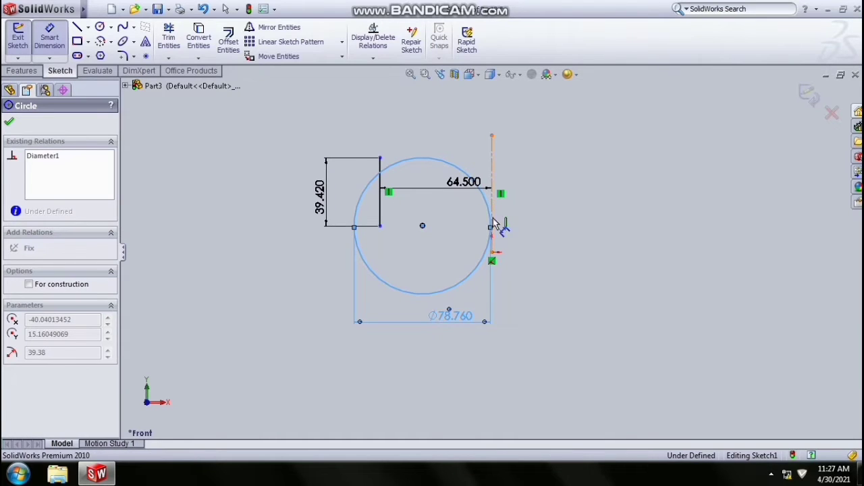
pyautogui.click(492, 223)
pyautogui.click(518, 239)
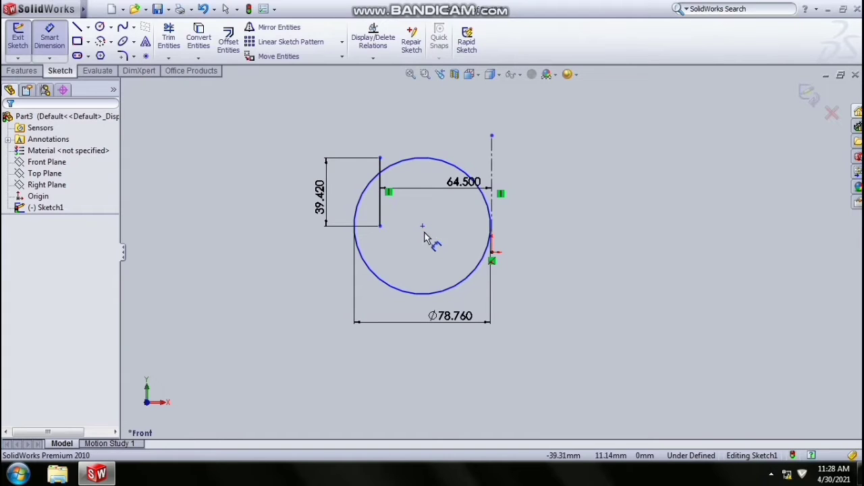
# Dimension the horizontal distance between the circle's centre and the vertical centerline as 25.12 mm.
pyautogui.click(423, 226)
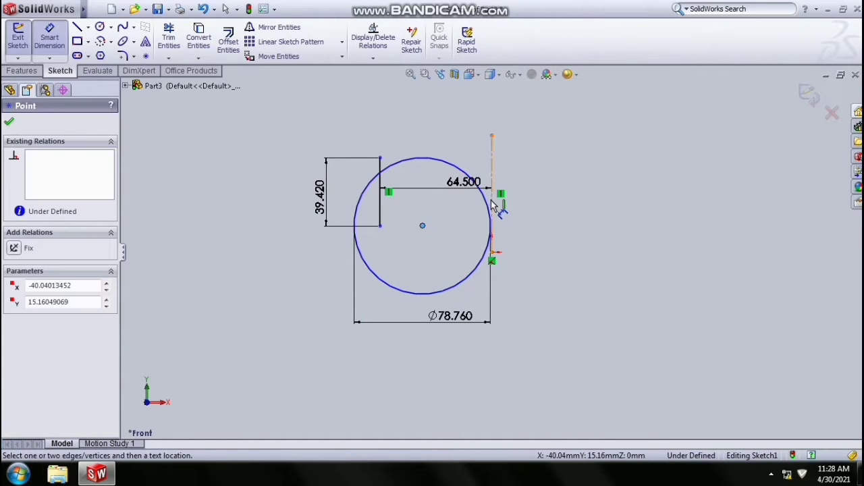
pyautogui.click(497, 197)
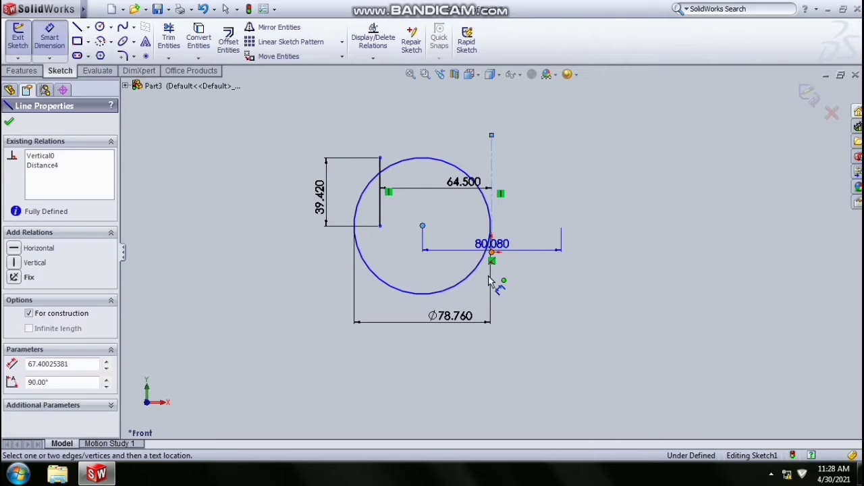
pyautogui.click(481, 377)
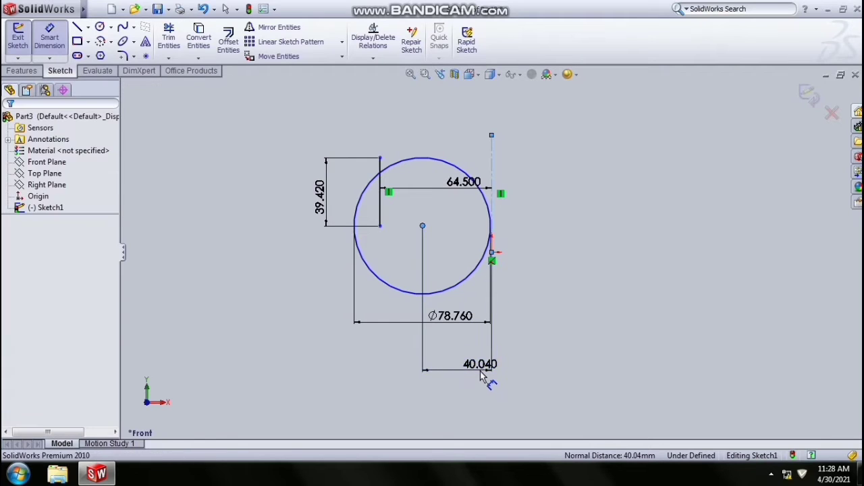
pyautogui.write('25.12')
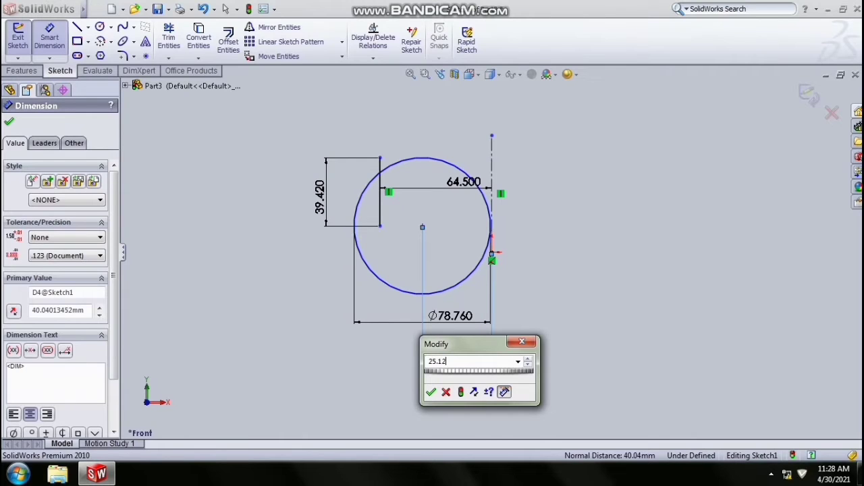
pyautogui.press('Return')
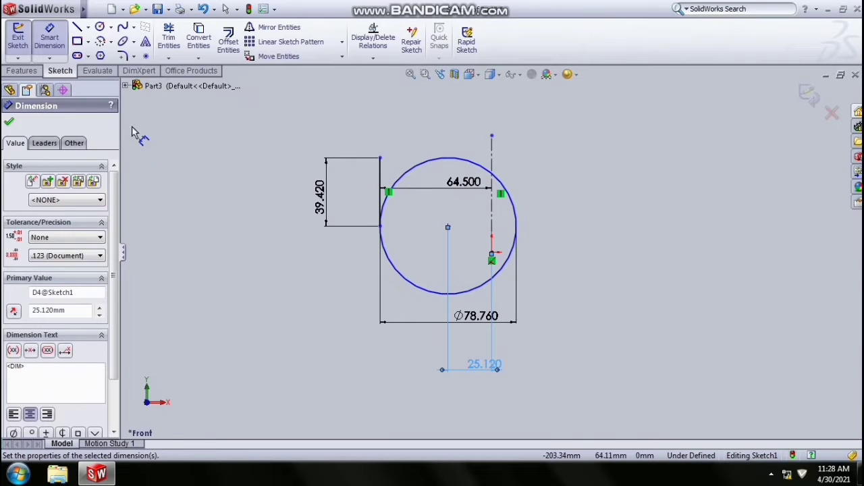
# Sketch a horizontal construction line about 16.5 mm long from the solid line's lower end, continuing vertically about 32 mm down to the circle.
pyautogui.click(88, 27)
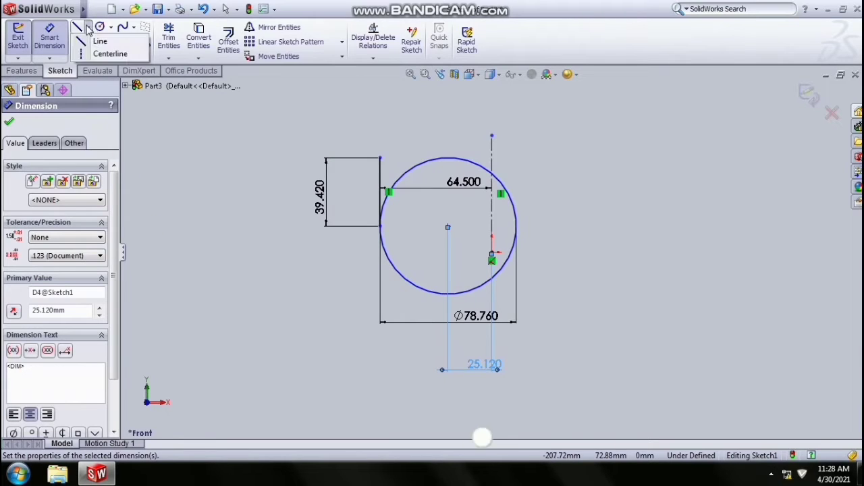
pyautogui.click(109, 54)
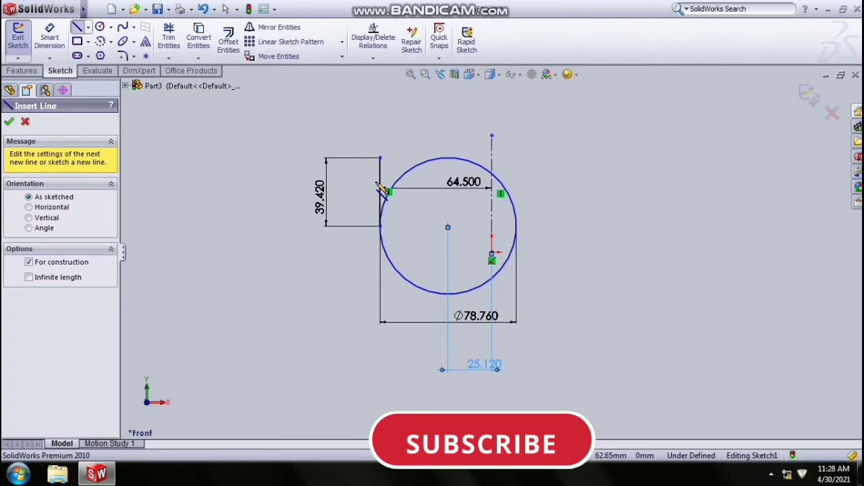
pyautogui.click(411, 75)
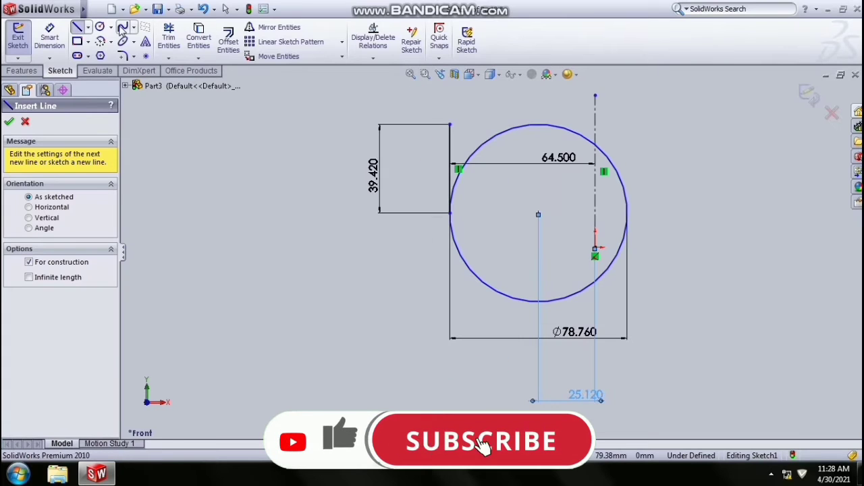
pyautogui.click(87, 27)
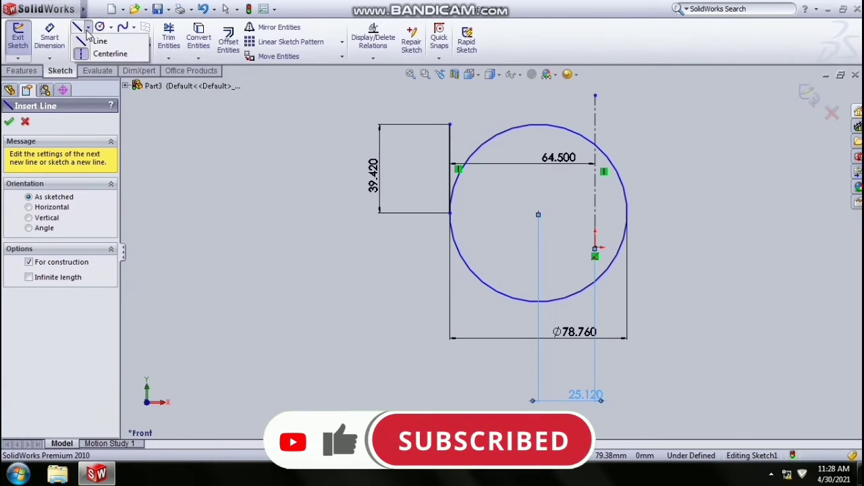
pyautogui.click(112, 56)
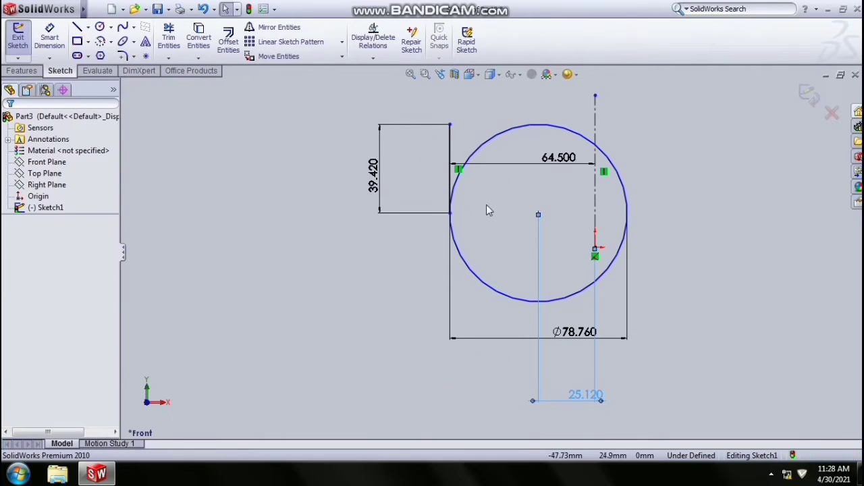
pyautogui.click(88, 29)
pyautogui.click(111, 54)
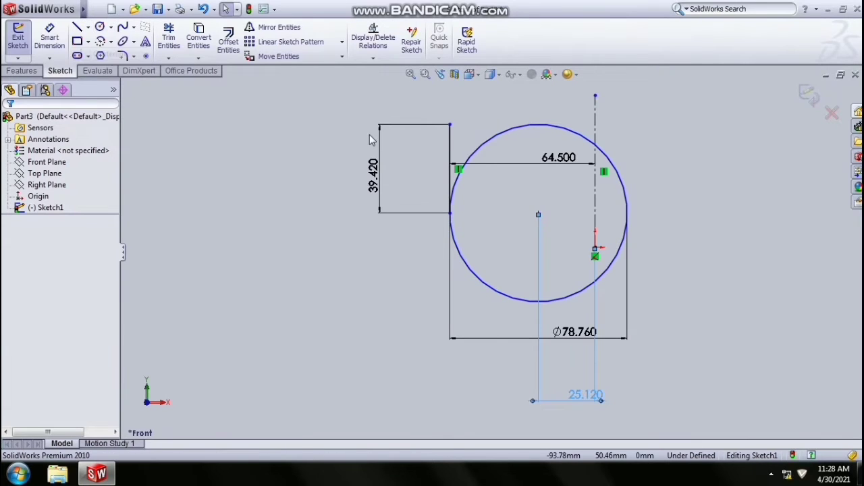
pyautogui.click(451, 214)
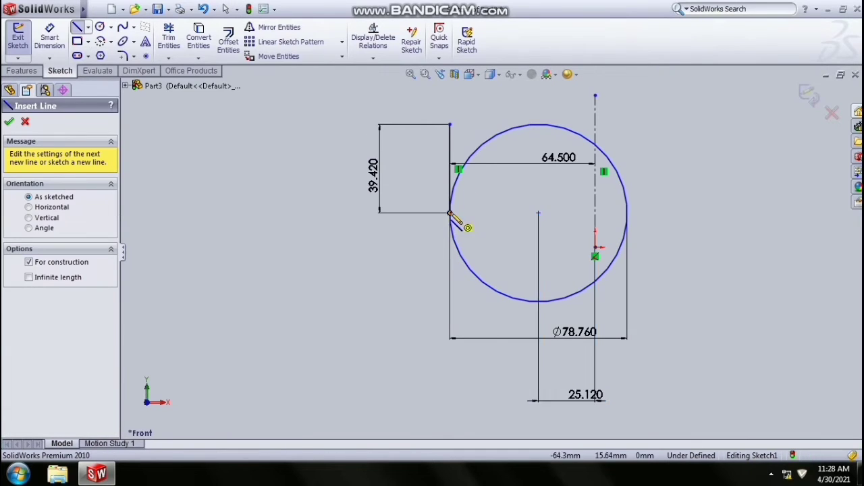
pyautogui.click(487, 212)
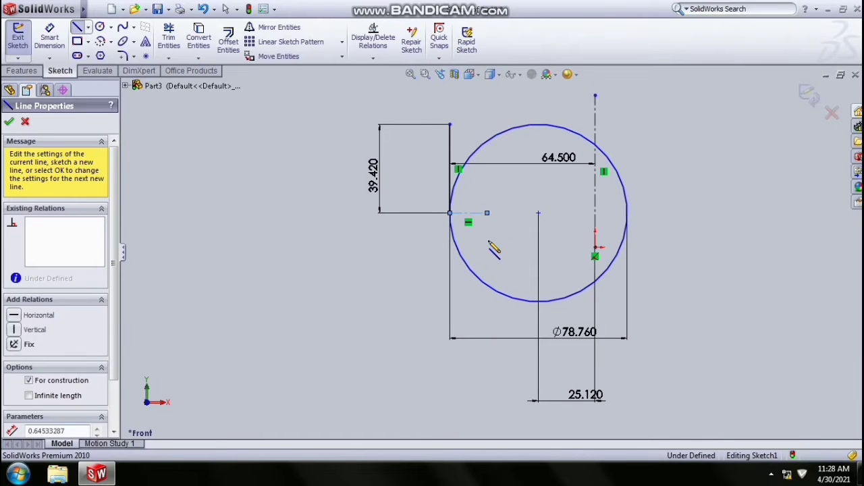
pyautogui.click(488, 284)
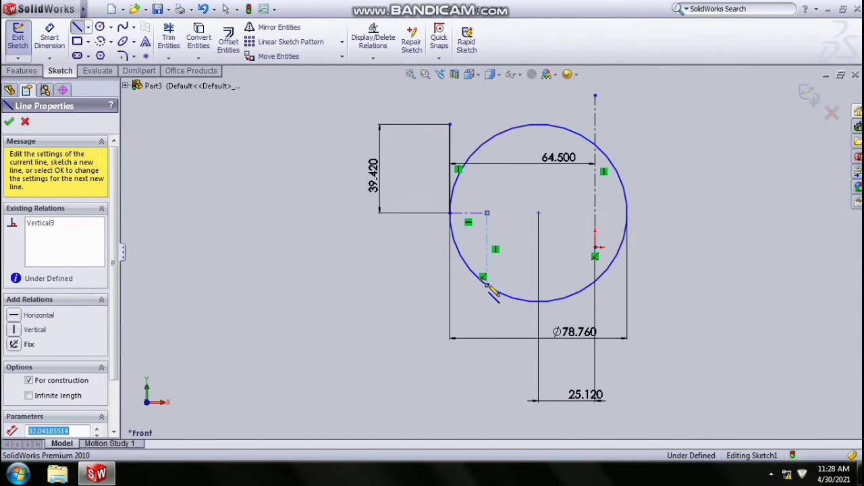
# Dimension the length of the short horizontal construction line as 17 mm.
pyautogui.click(47, 48)
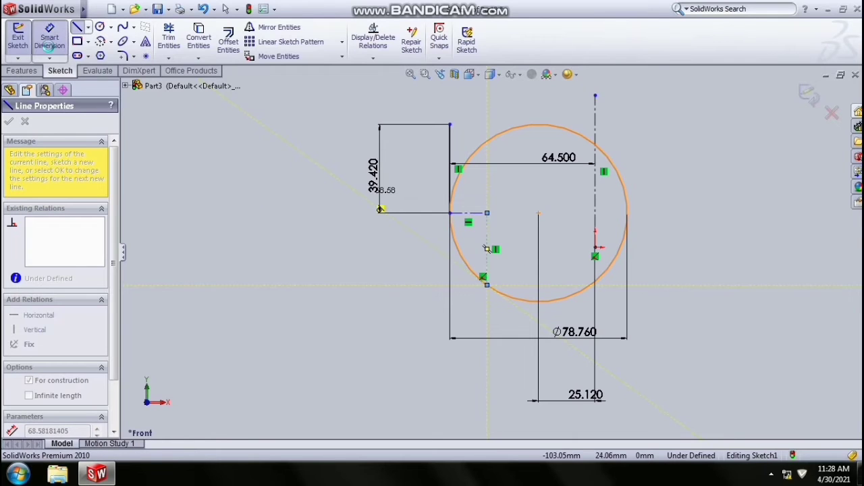
pyautogui.click(476, 213)
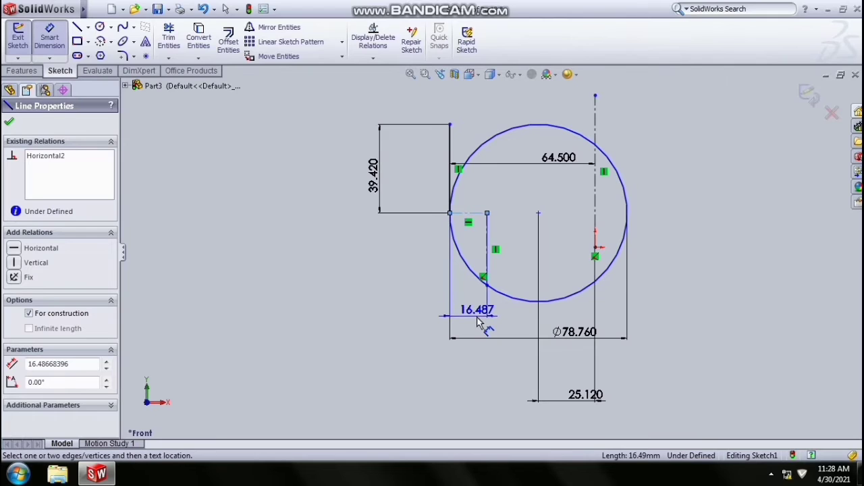
pyautogui.click(477, 323)
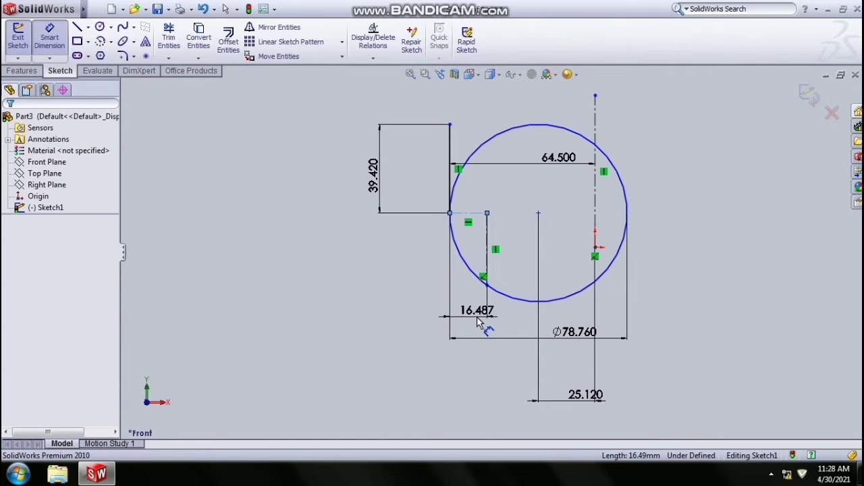
pyautogui.write('17')
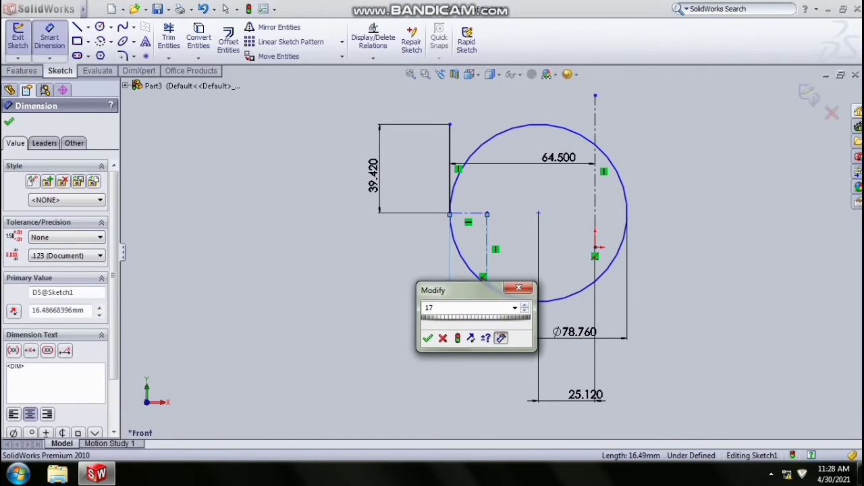
pyautogui.press('Return')
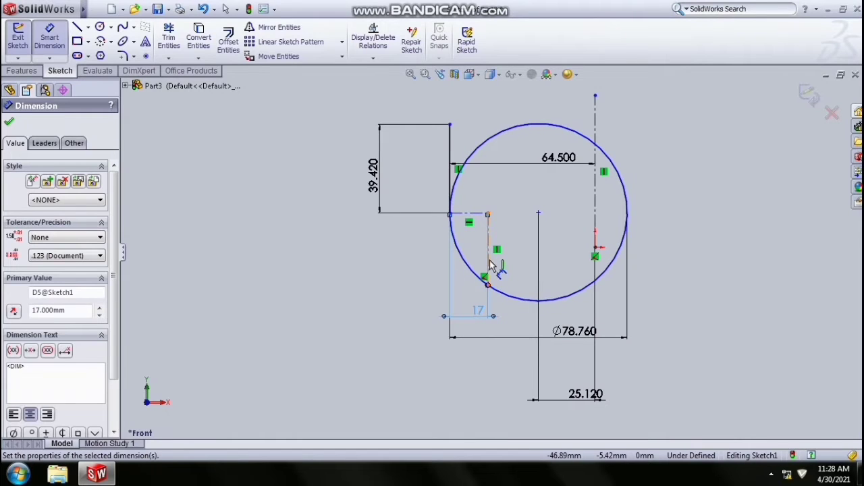
# Dimension the length of the vertical construction line inside the circle as 32.40 mm.
pyautogui.click(488, 264)
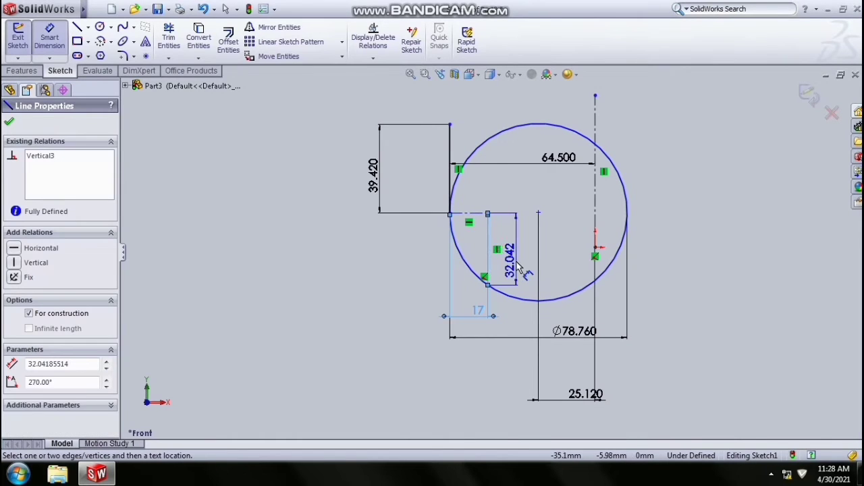
pyautogui.click(518, 266)
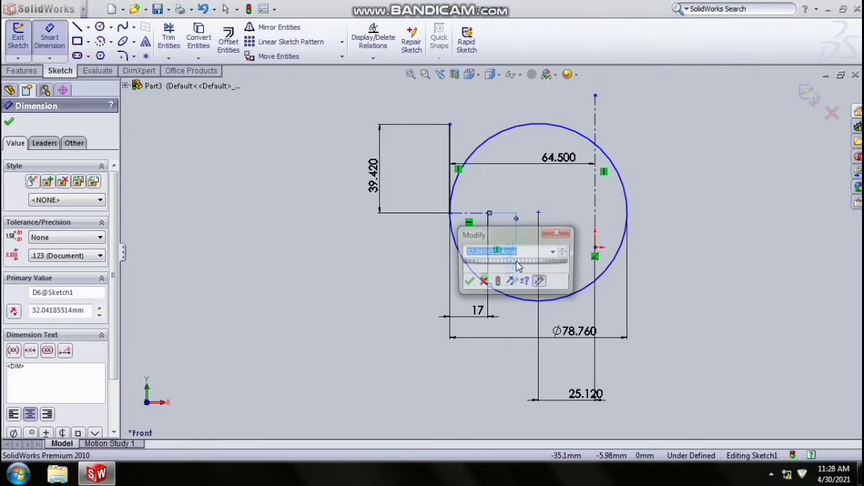
pyautogui.write('32.40')
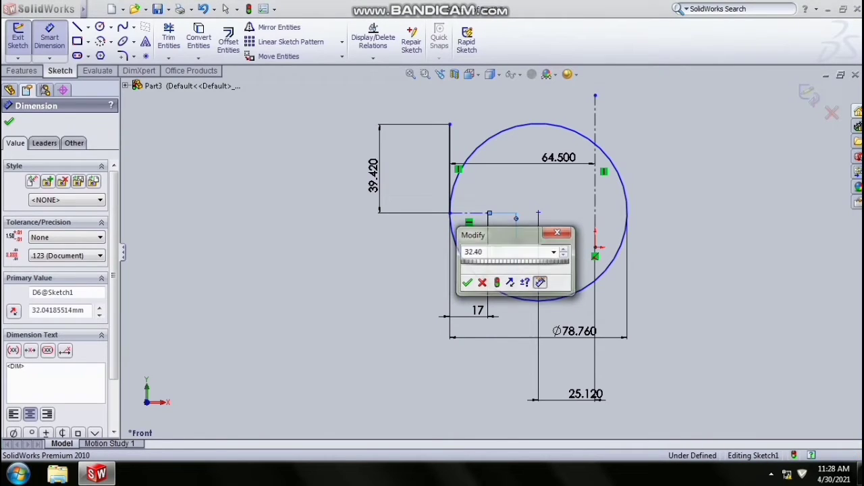
pyautogui.press('Return')
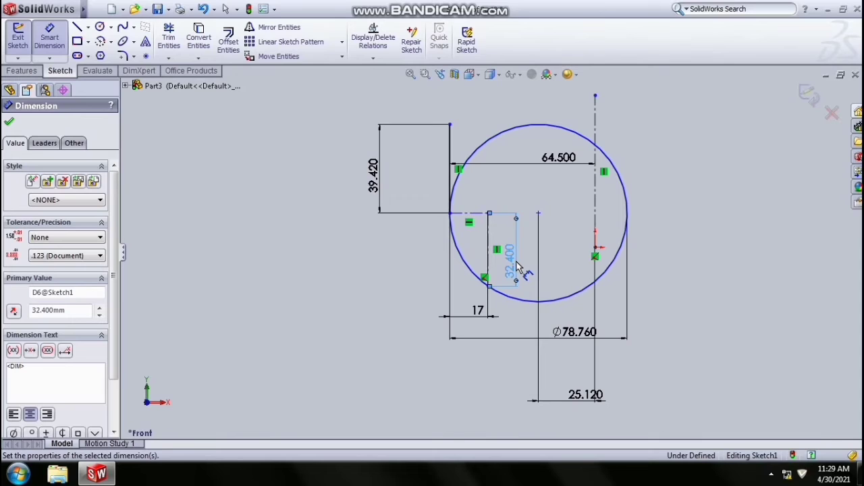
# Trim the circle to keep only the lower-left arc between the solid line's lower end and the vertical construction line's lower end.
pyautogui.click(170, 41)
pyautogui.moveTo(497, 123); pyautogui.dragTo(531, 171)
pyautogui.moveTo(632, 199); pyautogui.dragTo(617, 223)
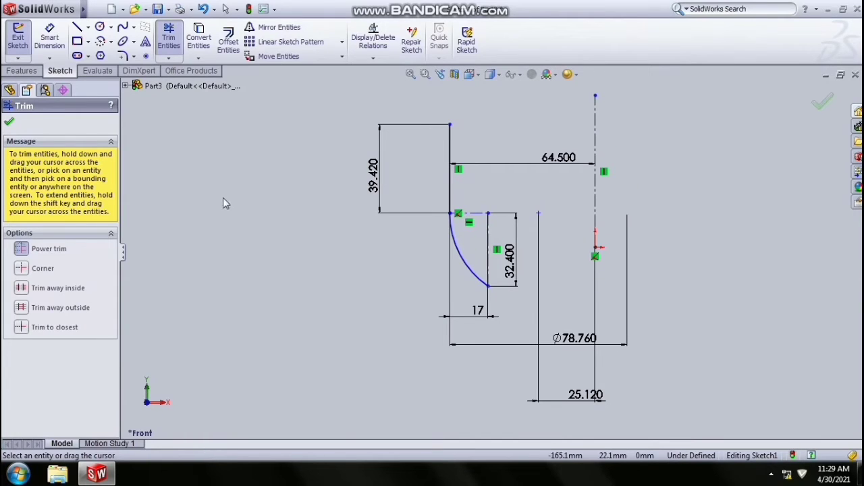
pyautogui.click(11, 124)
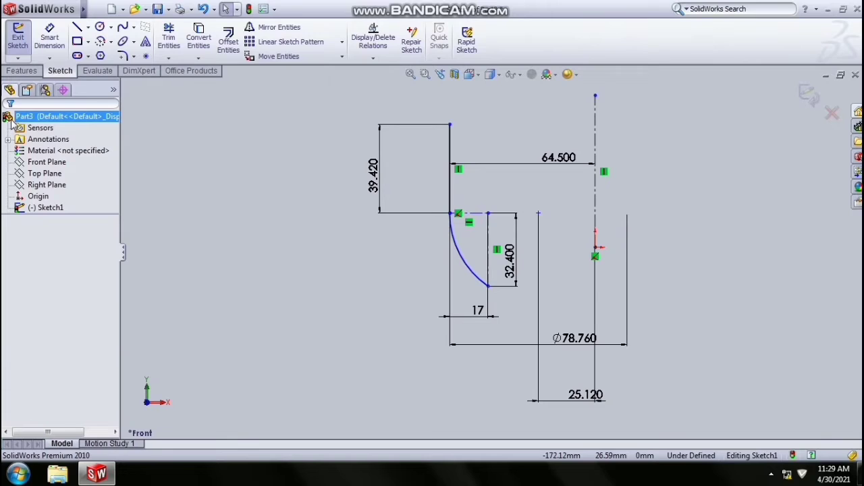
pyautogui.click(406, 250)
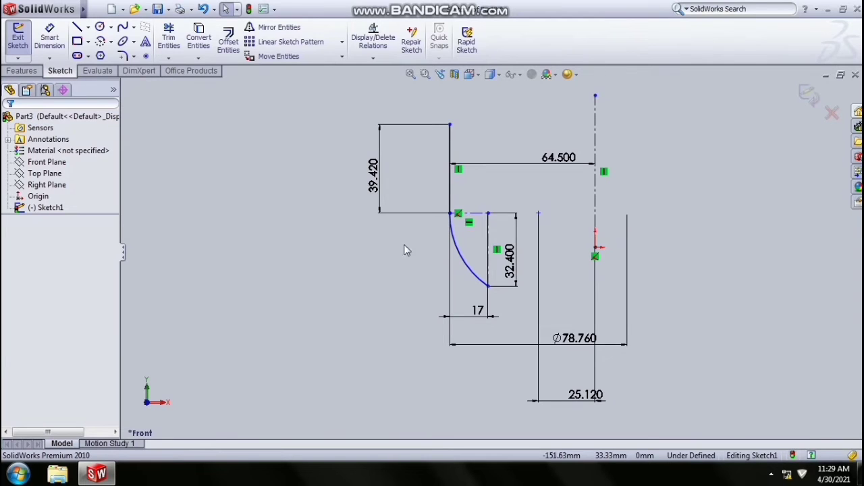
# Delete the length dimensions of the short vertical and horizontal construction lines.
pyautogui.click(513, 239)
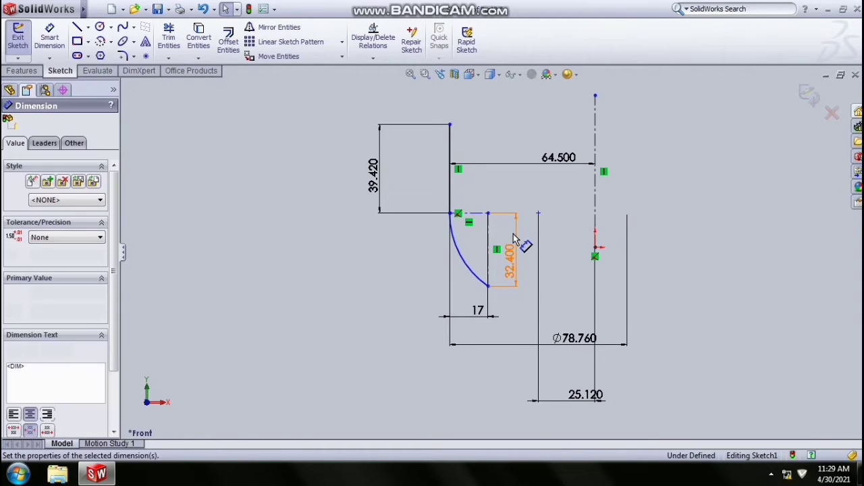
pyautogui.rightClick(514, 239)
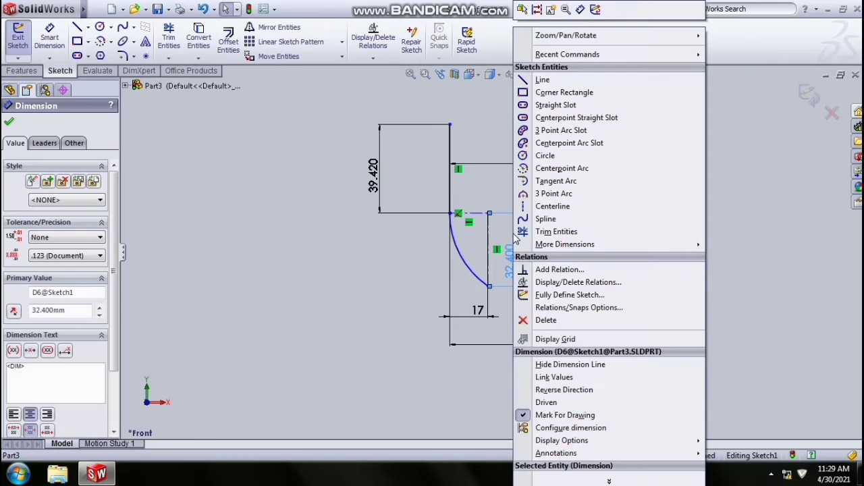
pyautogui.click(544, 320)
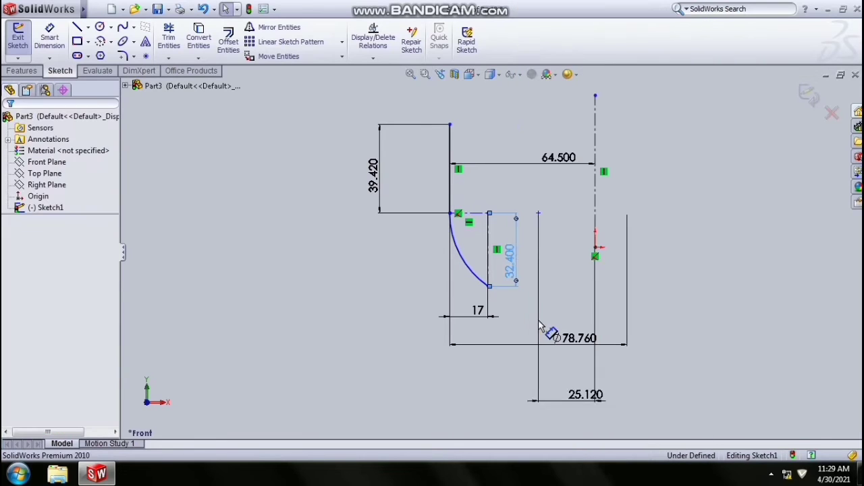
pyautogui.click(478, 323)
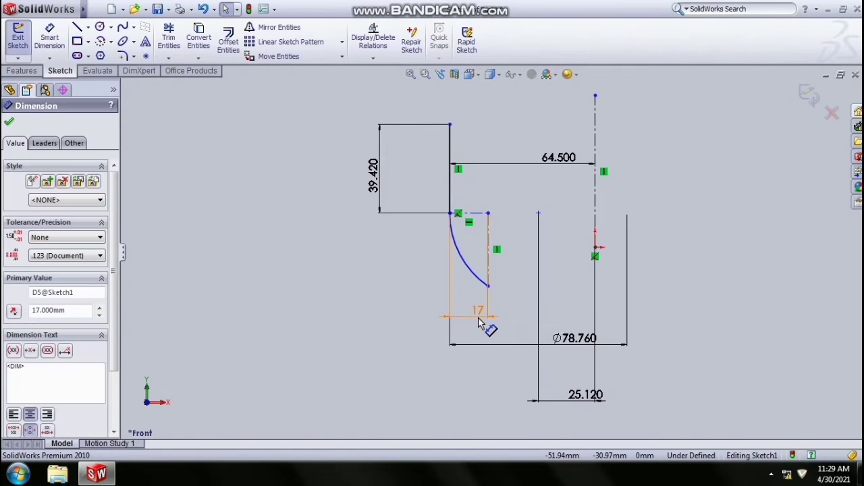
pyautogui.rightClick(478, 323)
pyautogui.click(503, 318)
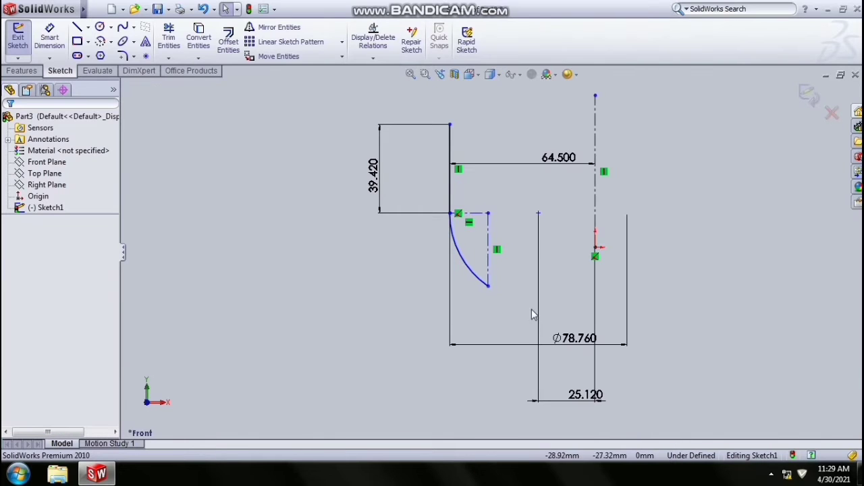
# Delete the arc centre's horizontal distance dimension to the centerline and the arc's diameter dimension.
pyautogui.click(540, 318)
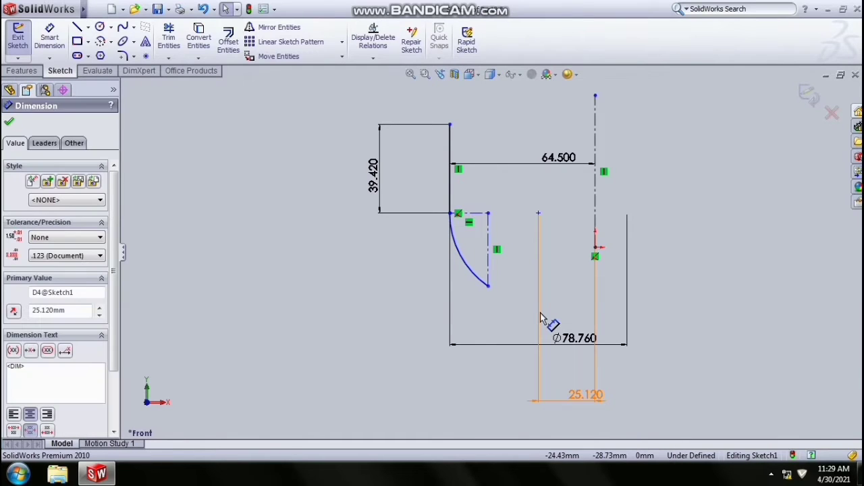
pyautogui.rightClick(541, 318)
pyautogui.click(561, 320)
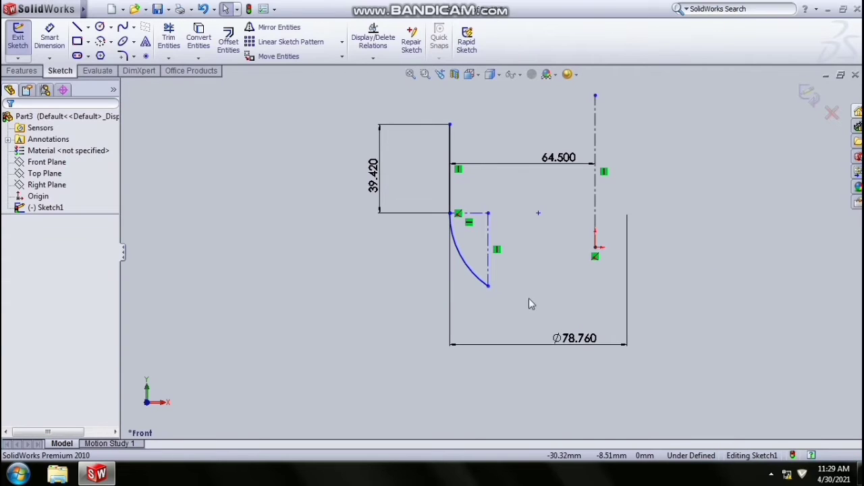
pyautogui.click(529, 351)
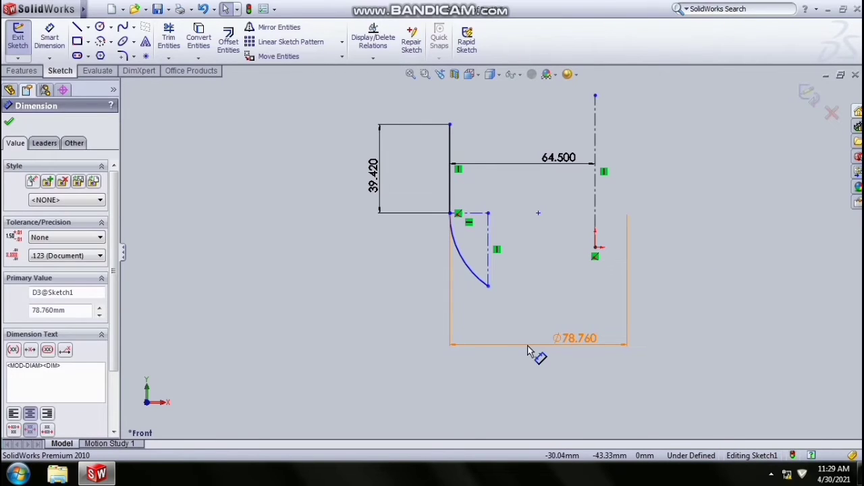
pyautogui.rightClick(528, 351)
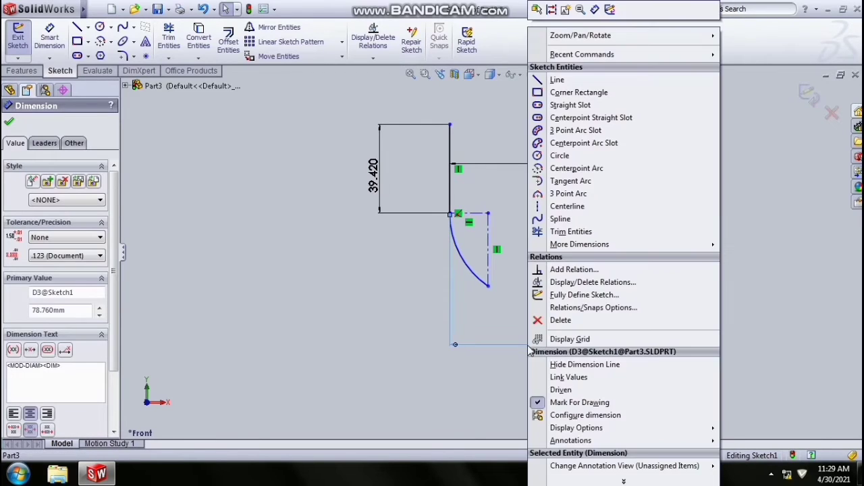
pyautogui.click(563, 320)
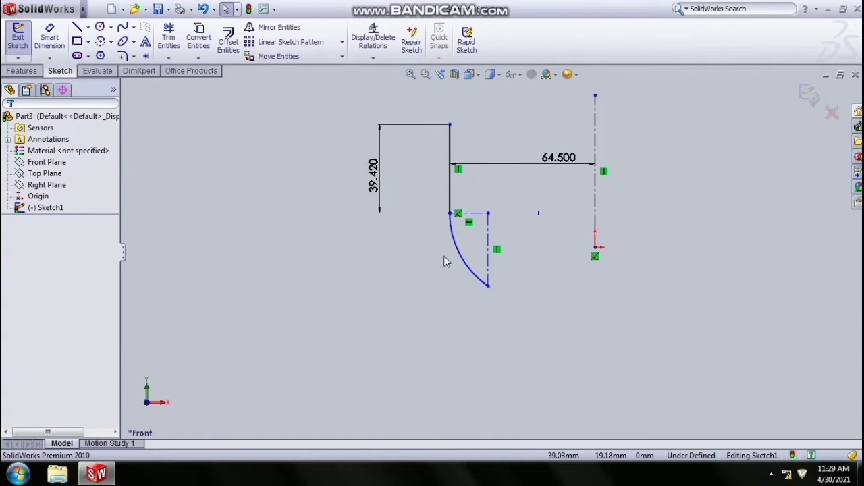
# Trim away the short horizontal and vertical construction lines beside the arc.
pyautogui.click(411, 75)
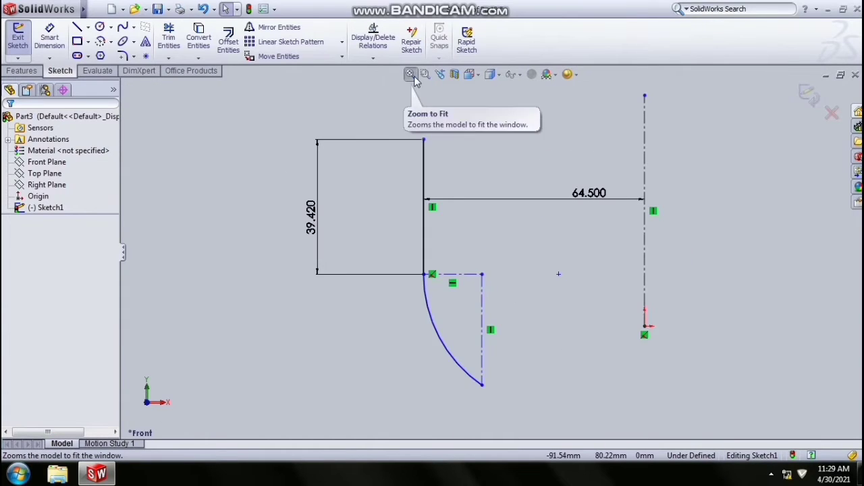
pyautogui.click(169, 37)
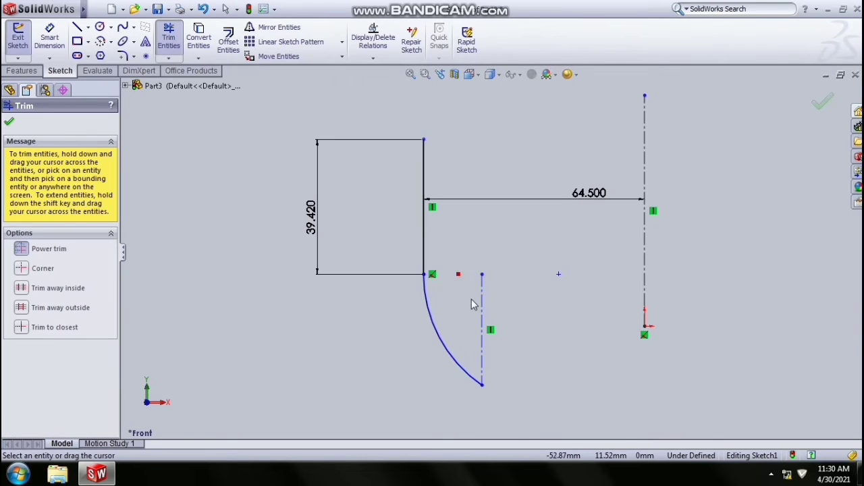
pyautogui.moveTo(471, 300); pyautogui.dragTo(484, 315)
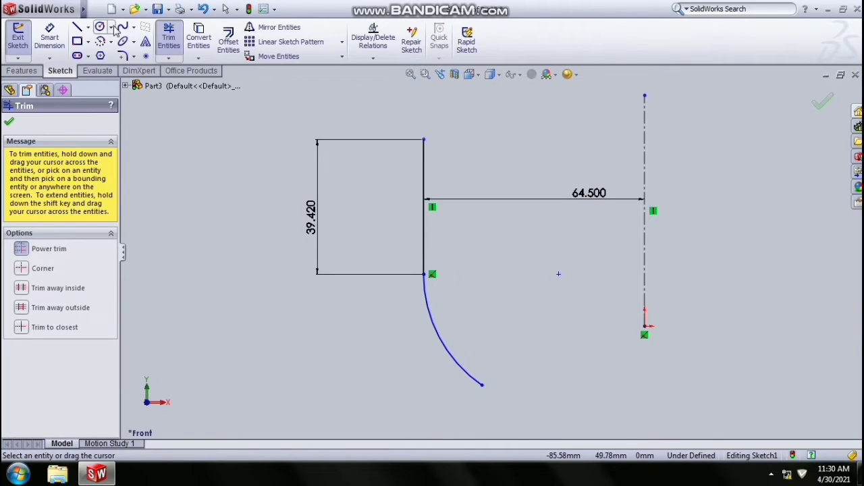
# Offset the chained vertical line and arc by 1.5 mm to the side away from the centerline.
pyautogui.click(101, 27)
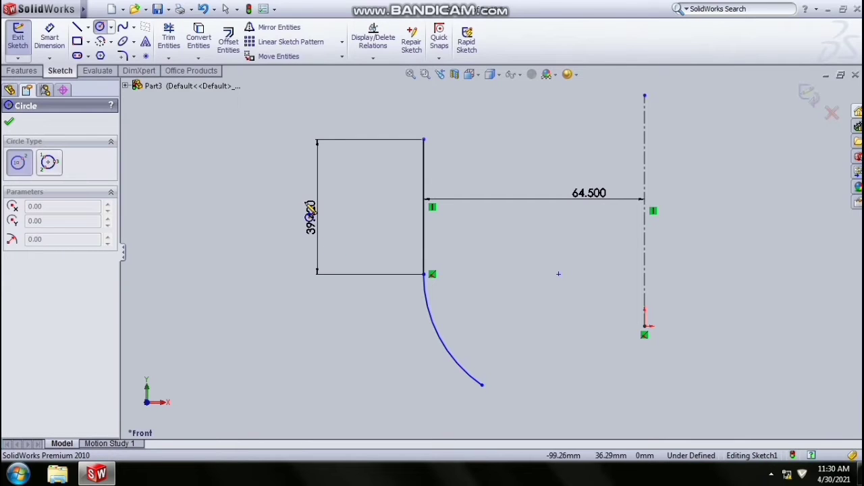
pyautogui.click(228, 41)
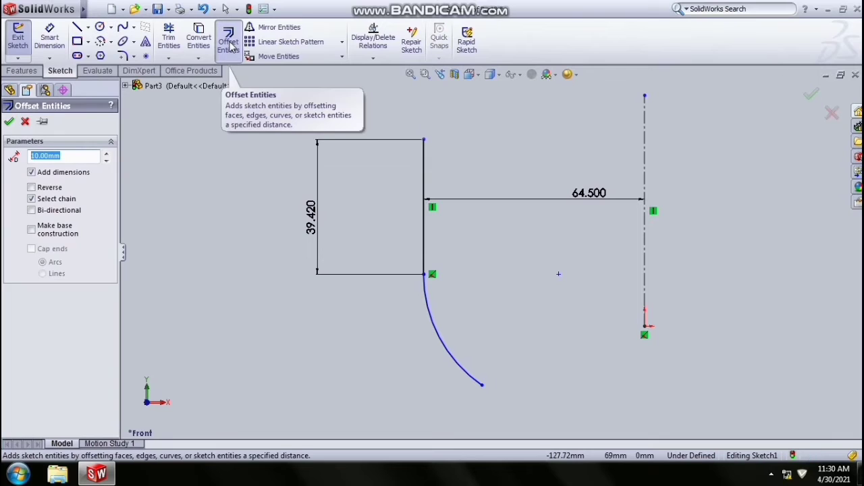
pyautogui.click(425, 222)
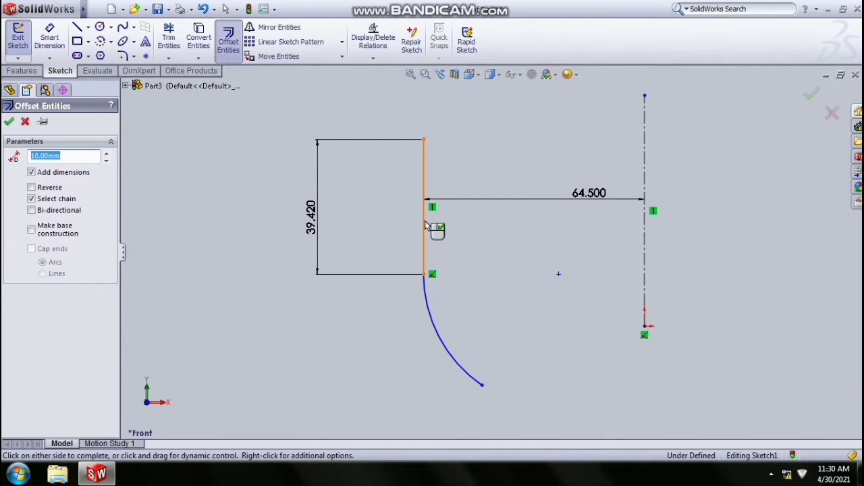
pyautogui.click(441, 329)
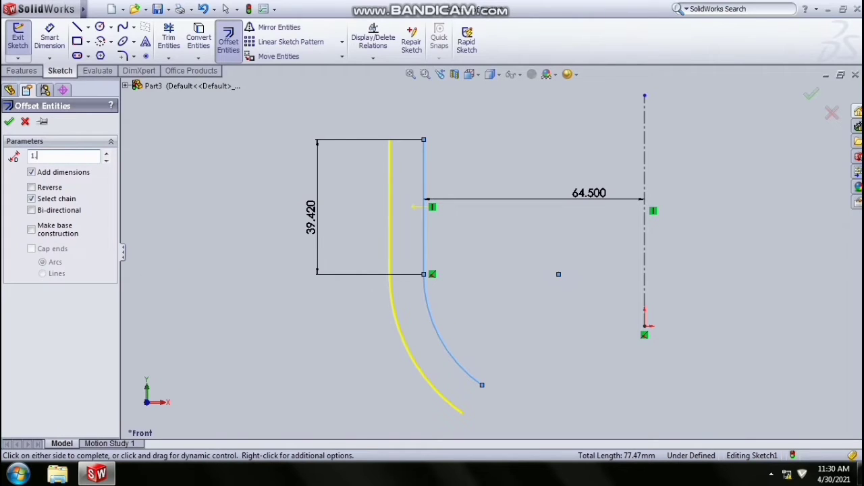
pyautogui.press('Return')
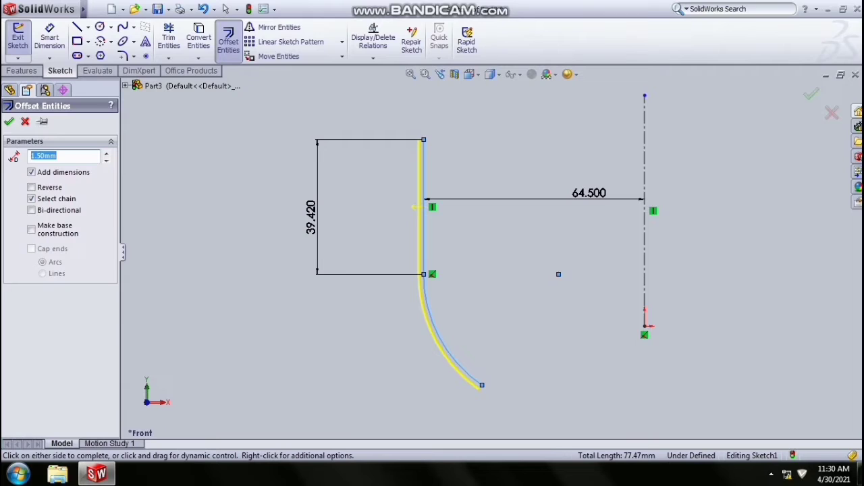
pyautogui.click(9, 121)
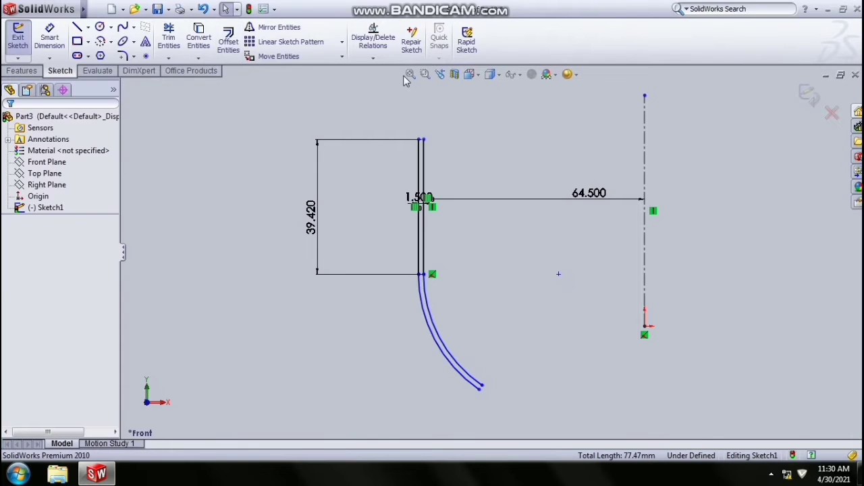
# Close the upper end of the offset profile with a horizontal line joining the two vertical lines' endpoints.
pyautogui.click(426, 74)
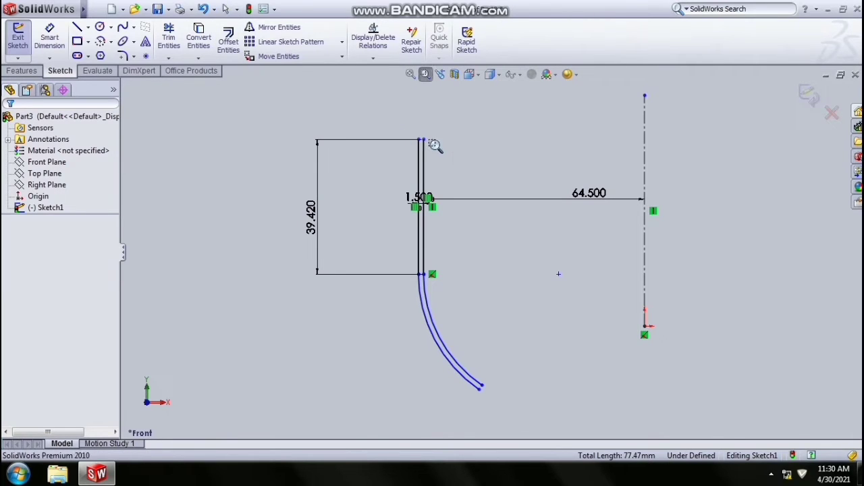
pyautogui.moveTo(395, 129); pyautogui.dragTo(446, 155)
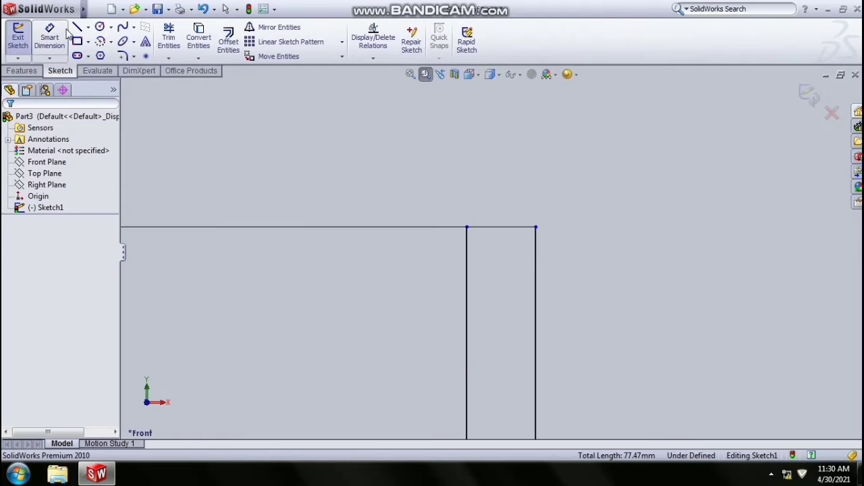
pyautogui.click(467, 227)
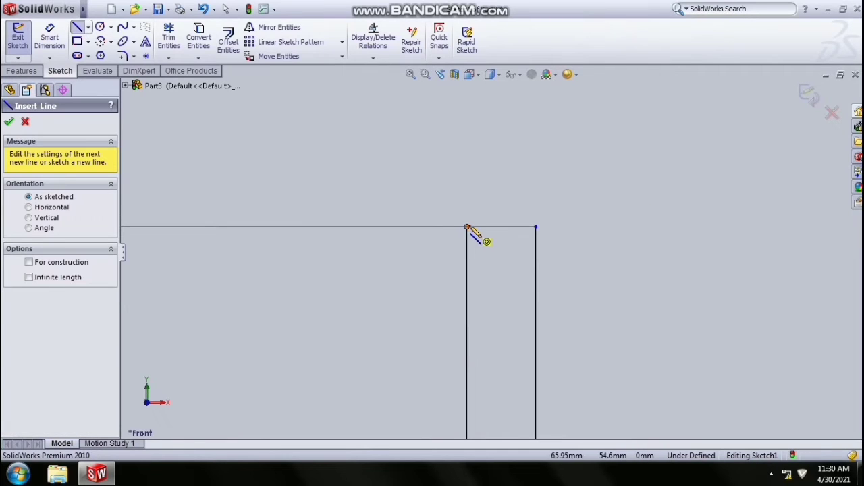
pyautogui.click(536, 228)
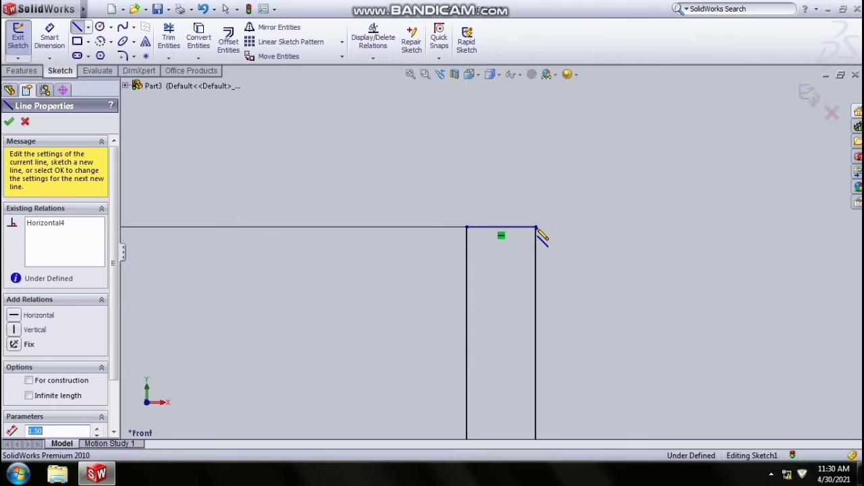
# Sketch a circle of about 7.29 mm radius on the inner side of the arcs, near their lower ends.
pyautogui.click(411, 74)
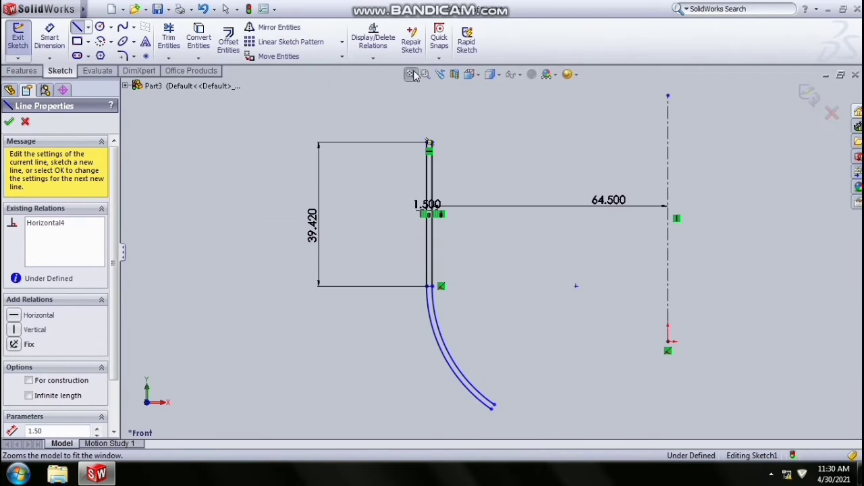
pyautogui.click(99, 28)
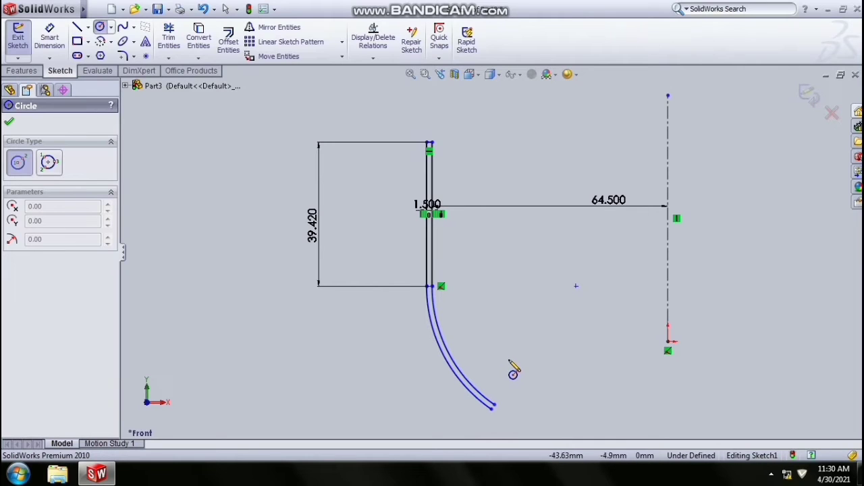
pyautogui.click(508, 360)
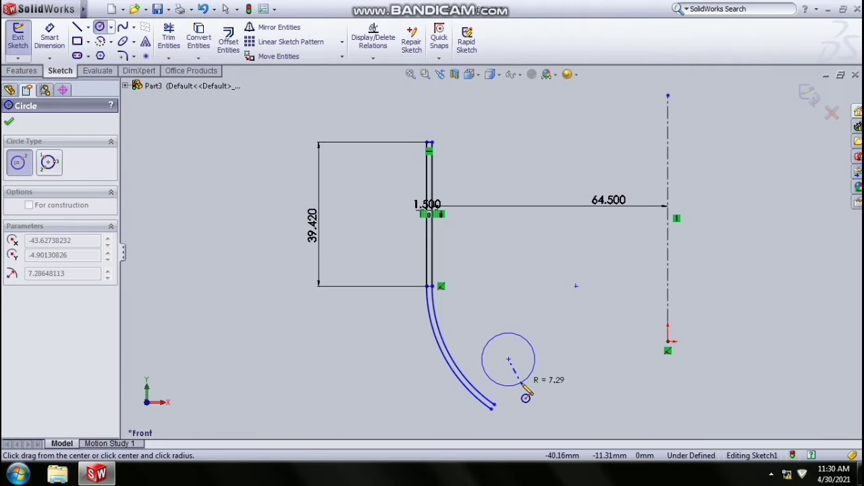
pyautogui.click(526, 387)
# Dimension the horizontal distance between the circle's centre and the origin as 42.66 mm.
pyautogui.click(49, 37)
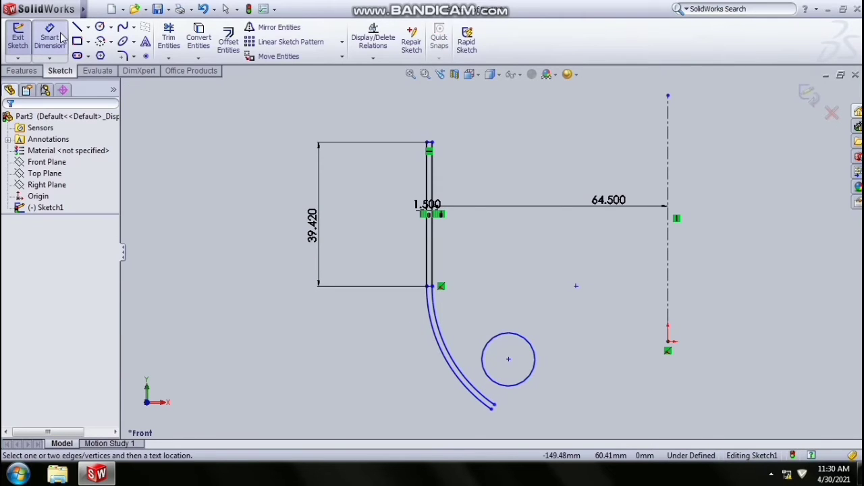
pyautogui.click(509, 360)
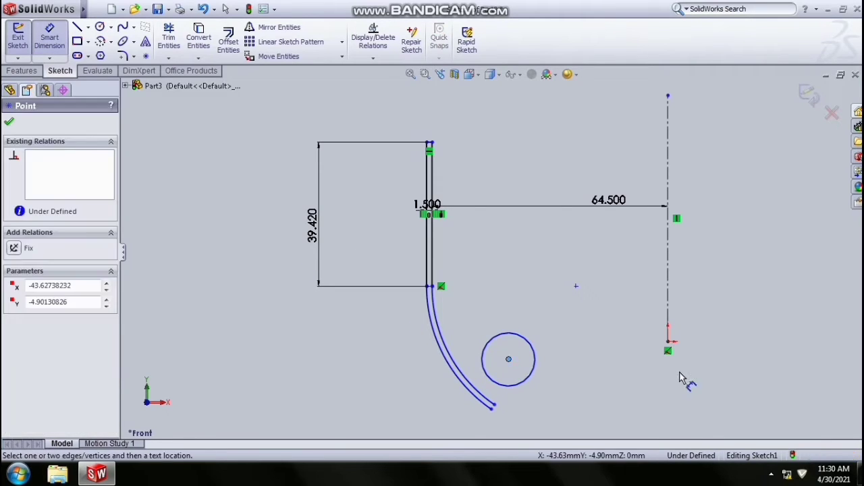
pyautogui.click(669, 344)
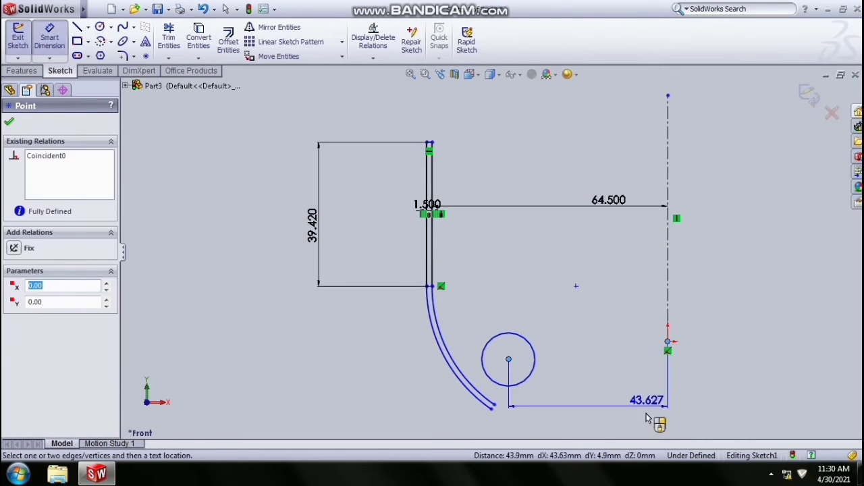
pyautogui.click(642, 424)
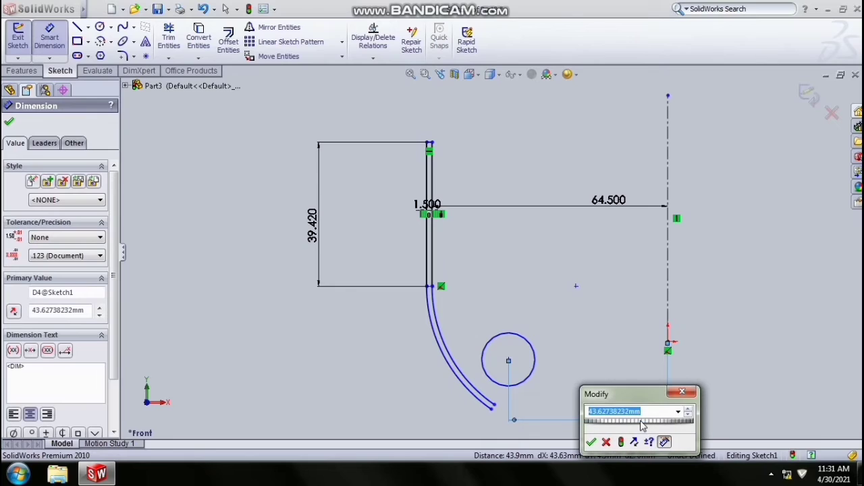
pyautogui.write('42.66')
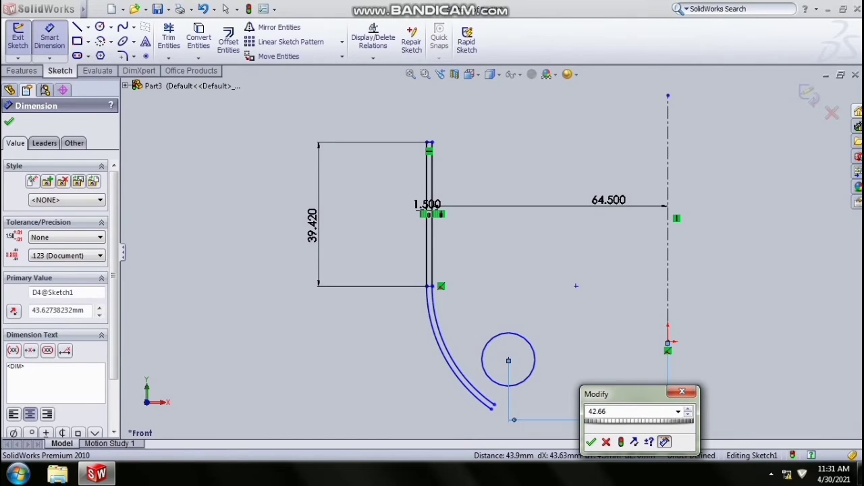
pyautogui.press('Return')
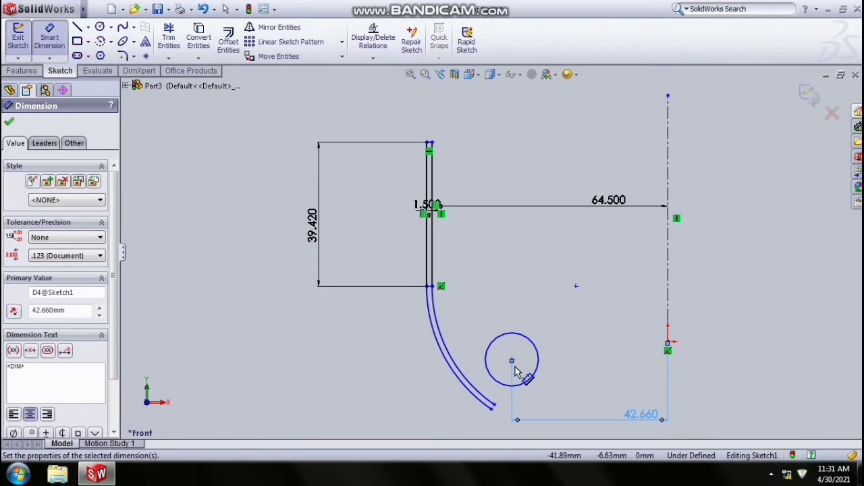
pyautogui.press('Escape')
# Dimension the vertical distance from the outer vertical line's lower end to the circle's centre as 25.42 mm.
pyautogui.moveTo(488, 360); pyautogui.dragTo(599, 300)
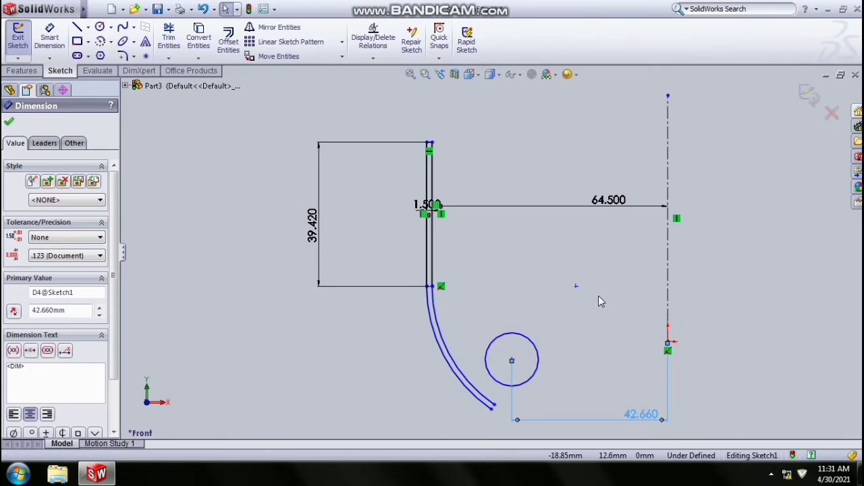
pyautogui.click(427, 287)
pyautogui.click(49, 37)
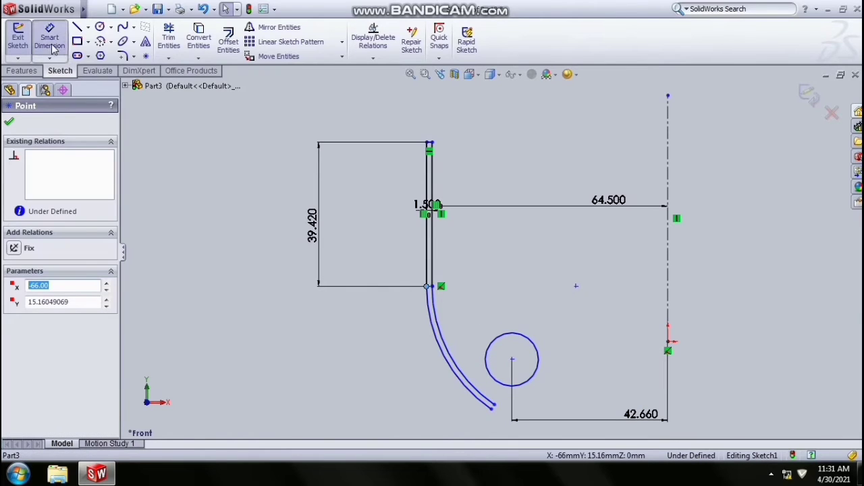
pyautogui.click(426, 286)
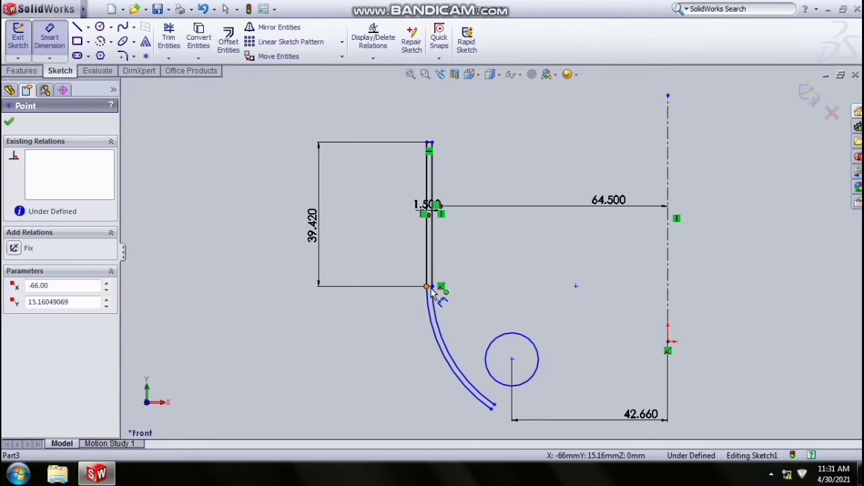
pyautogui.click(512, 360)
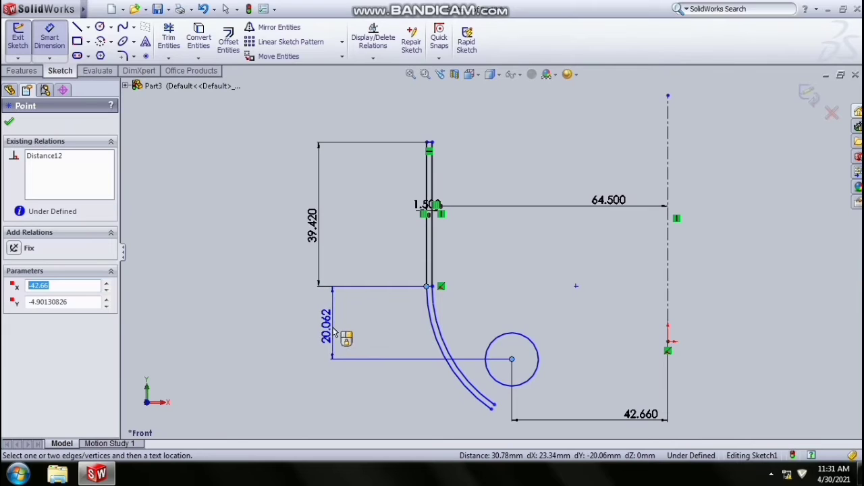
pyautogui.click(333, 331)
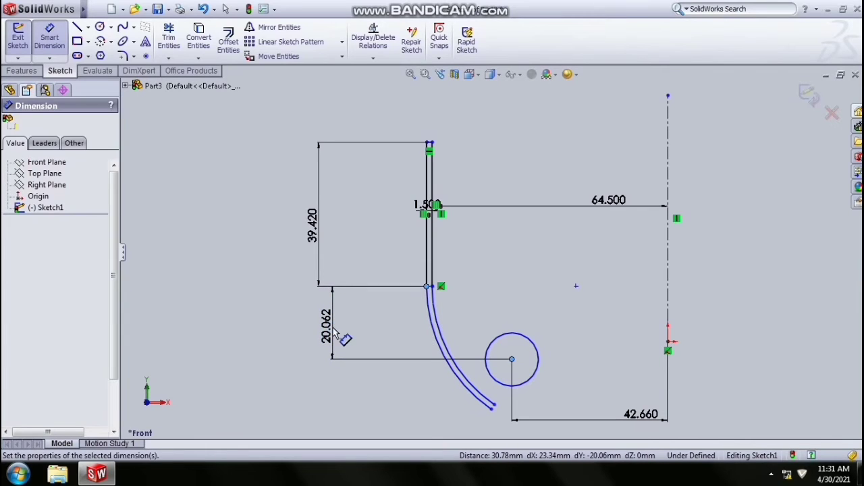
pyautogui.write('25')
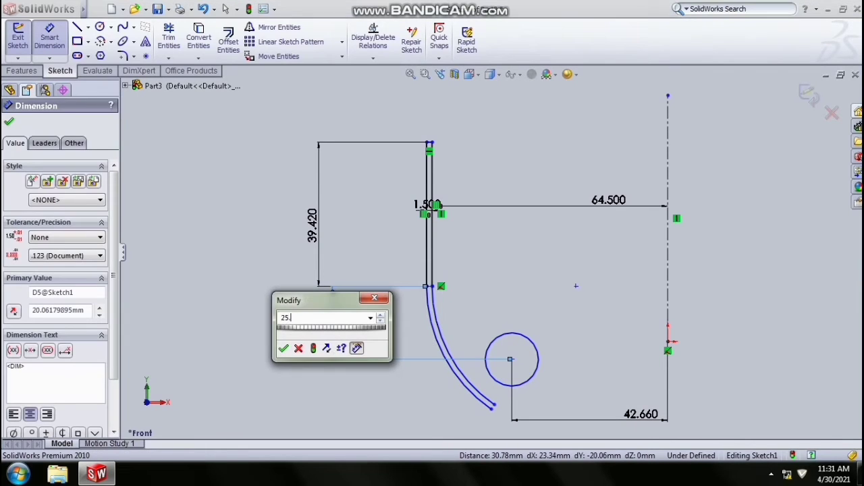
pyautogui.write('.42')
pyautogui.press('Return')
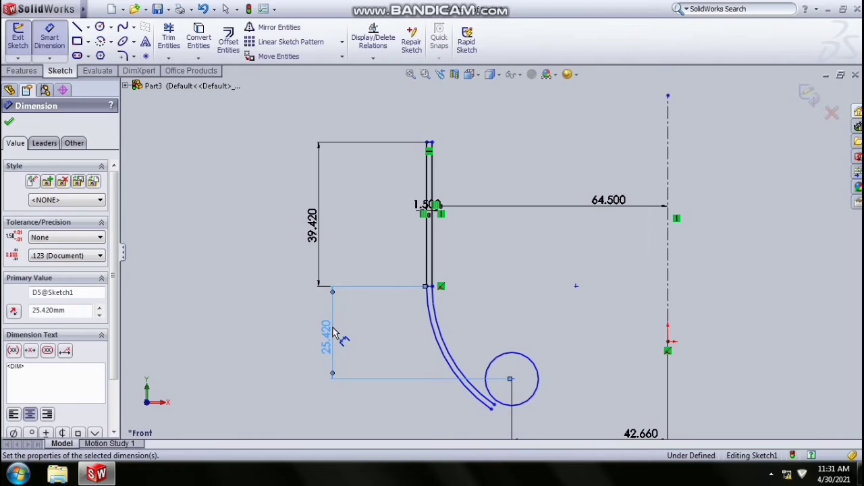
# Dimension the circle's diameter as 17 mm.
pyautogui.click(518, 357)
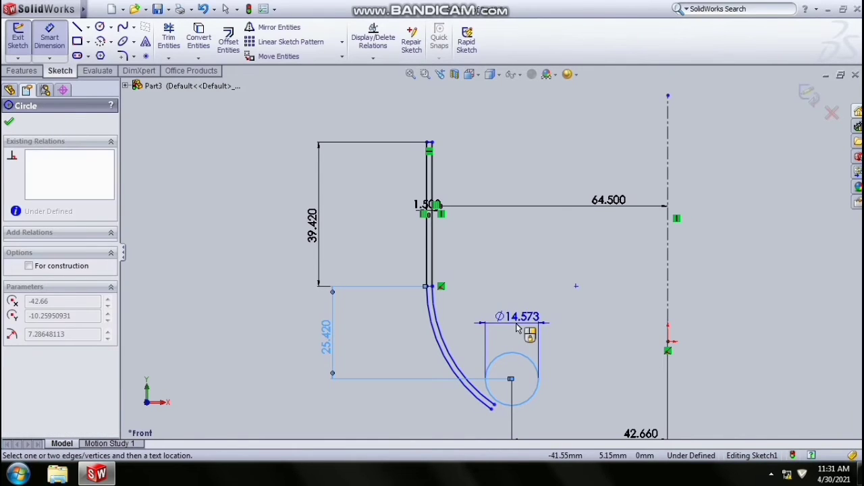
pyautogui.click(518, 328)
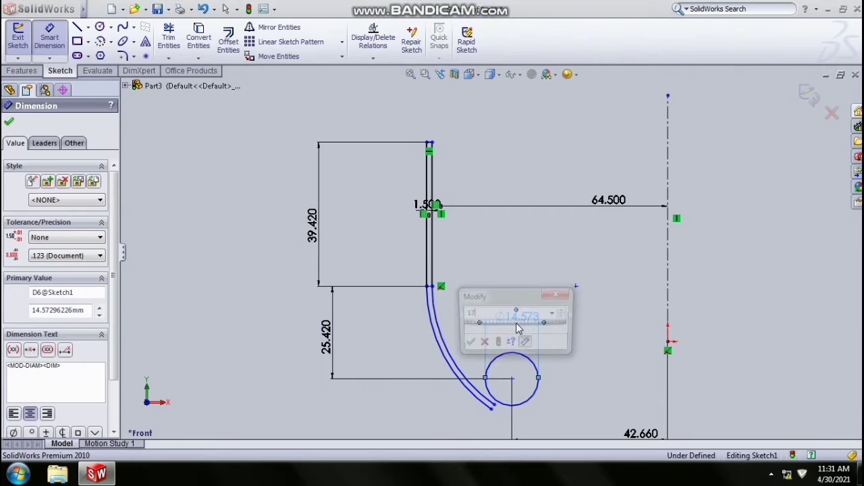
pyautogui.write('17')
pyautogui.press('Return')
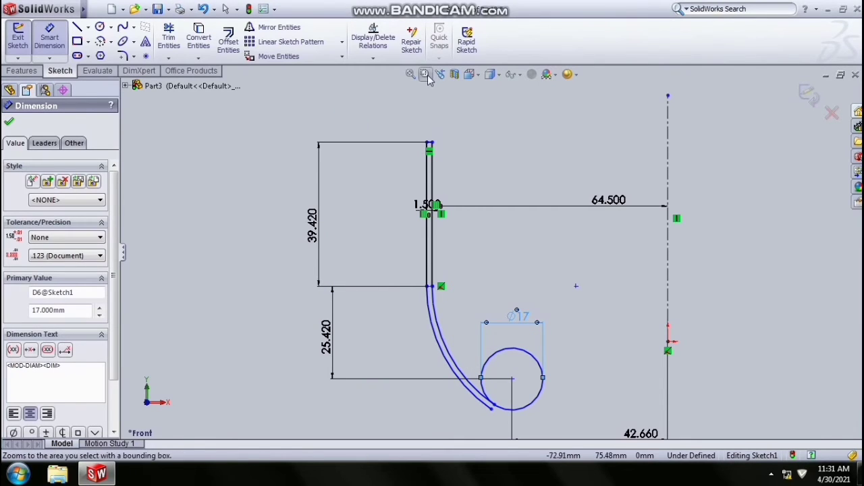
# Draw construction lines from the circle's outer quadrant point to its centre and from the centre straight down to its lowest point.
pyautogui.click(89, 28)
pyautogui.click(101, 54)
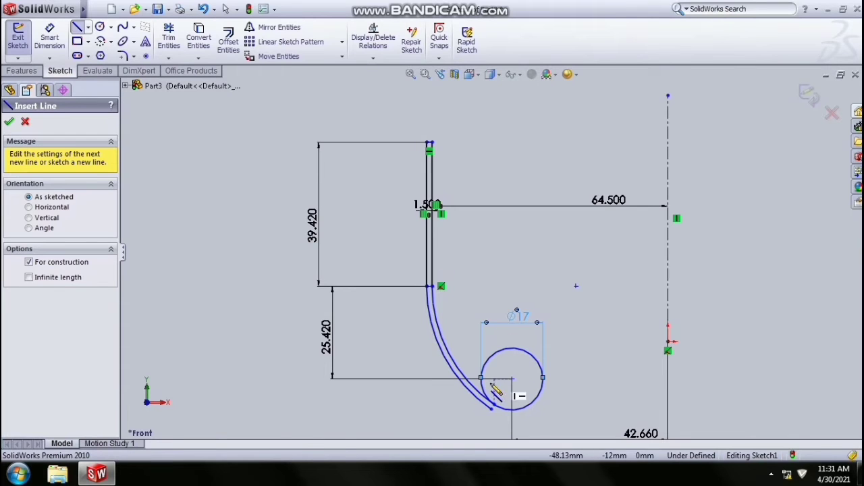
pyautogui.press('Escape')
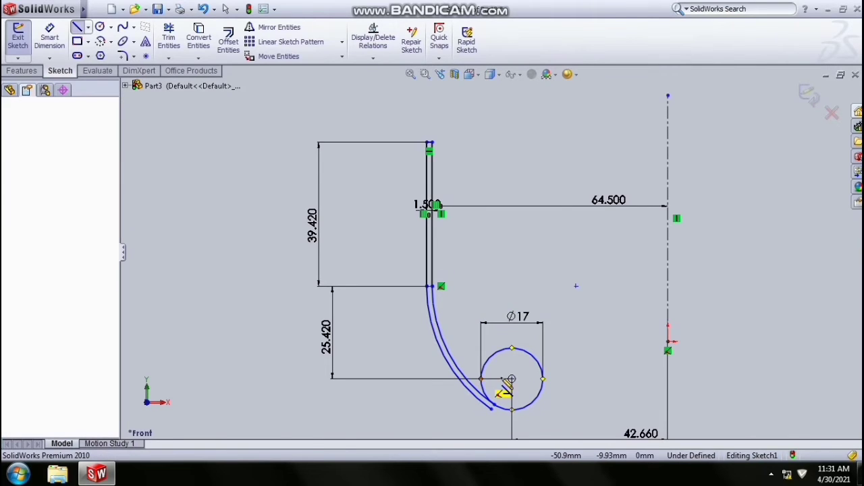
pyautogui.click(510, 382)
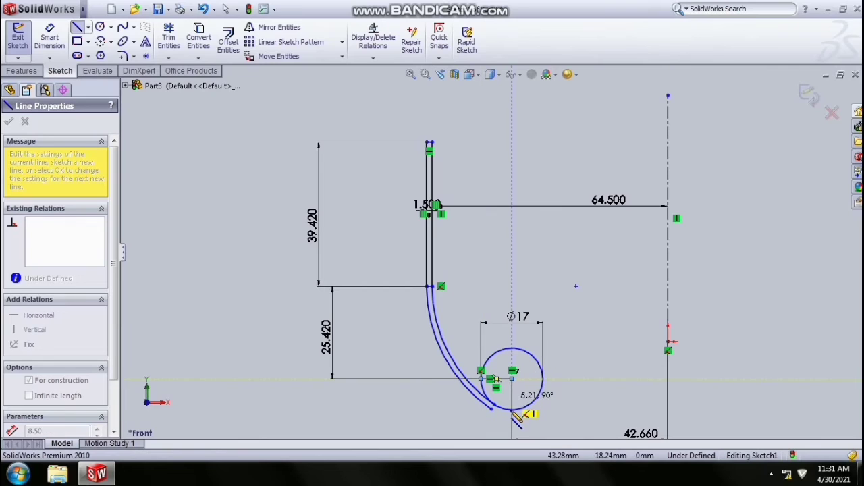
pyautogui.click(513, 411)
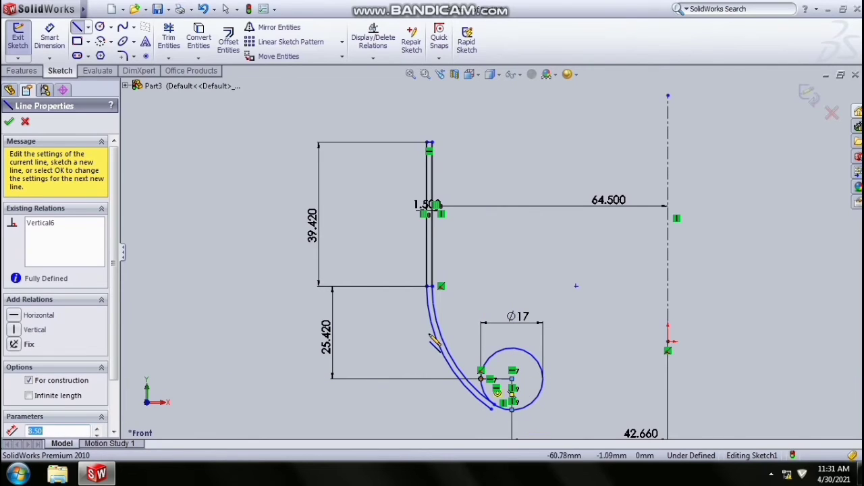
pyautogui.click(9, 122)
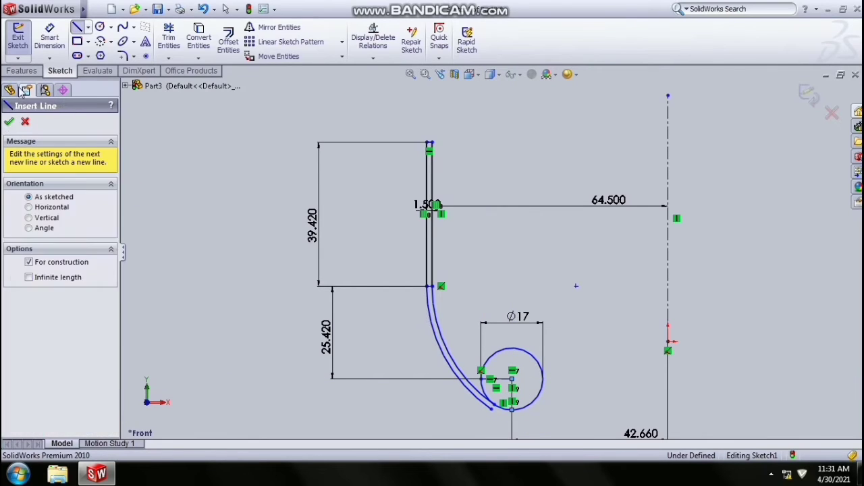
# Trim the circle to the short arc between the inner arc's lower end and the vertical construction line, removing the horizontal construction line.
pyautogui.click(169, 37)
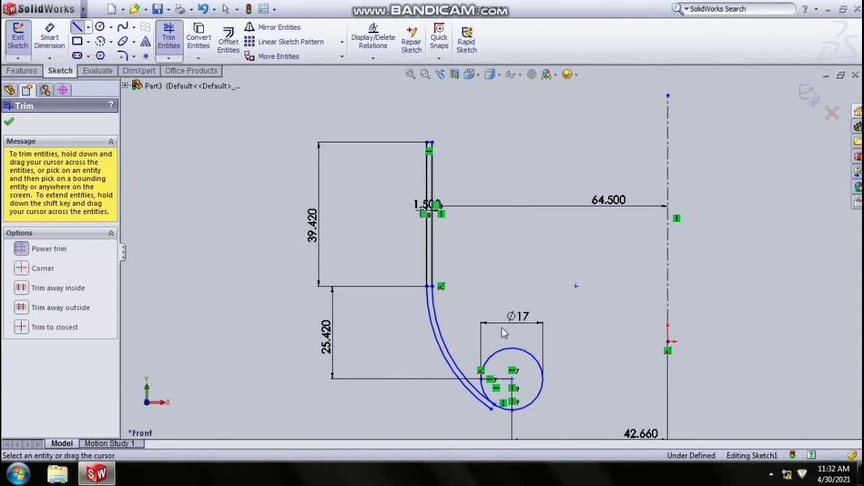
pyautogui.moveTo(503, 338); pyautogui.dragTo(524, 375)
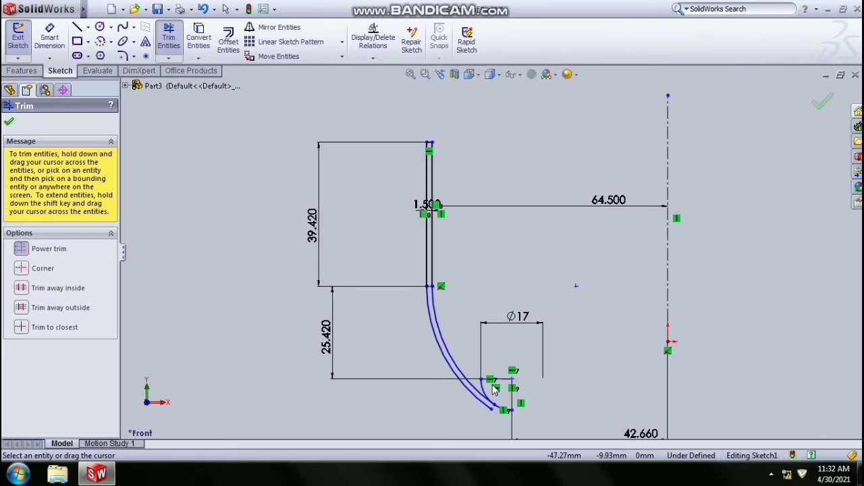
pyautogui.moveTo(493, 385); pyautogui.dragTo(485, 386)
pyautogui.hotkey('ctrl', 'z')
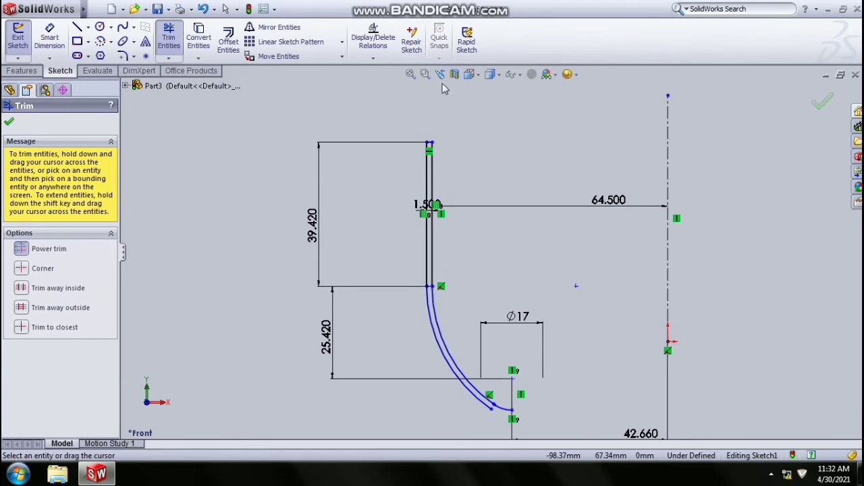
# Sketch a horizontal line about 4.4 mm long from the small arc's lowest point toward the vertical centerline.
pyautogui.click(426, 75)
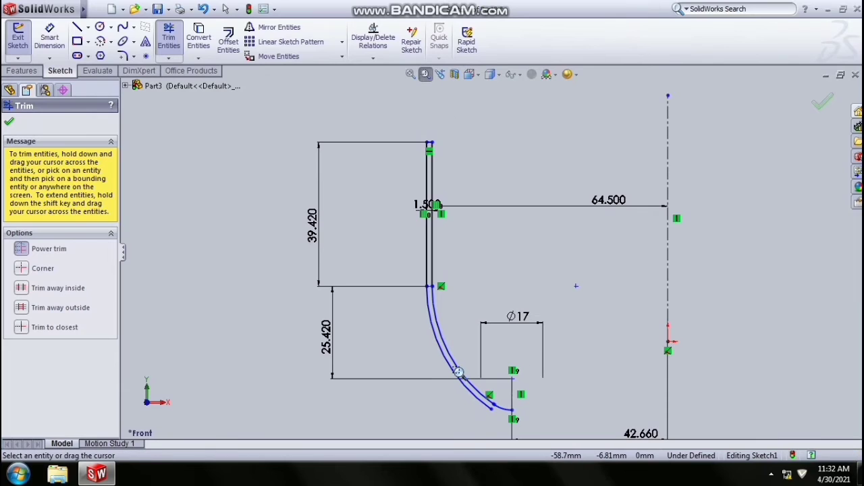
pyautogui.moveTo(450, 375); pyautogui.dragTo(591, 447)
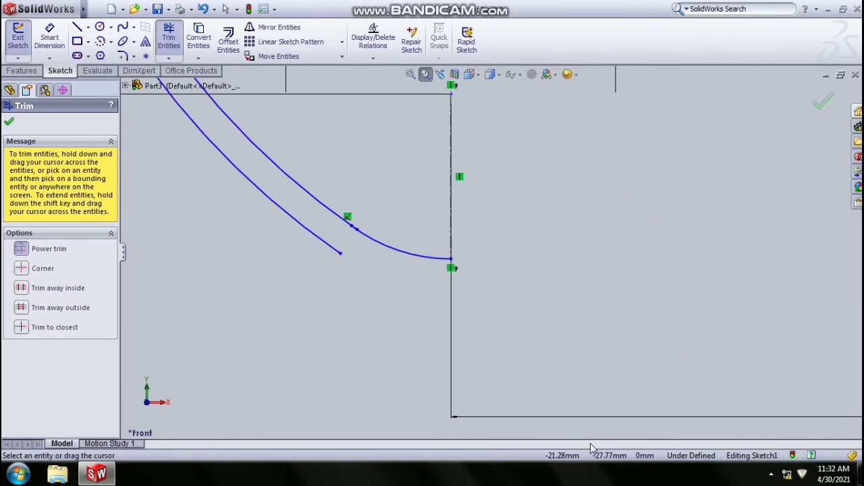
pyautogui.click(78, 30)
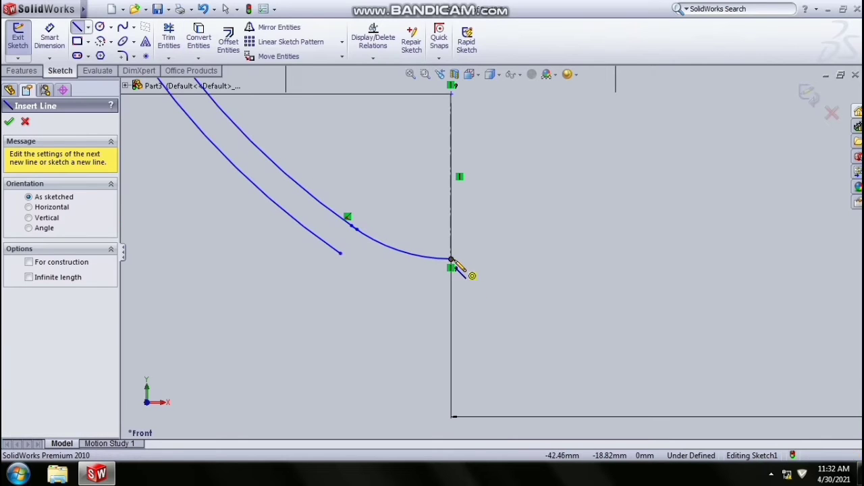
pyautogui.moveTo(451, 258)
pyautogui.mouseDown()
pyautogui.moveTo(498, 270)
pyautogui.moveTo(545, 263)
pyautogui.moveTo(538, 260)
pyautogui.mouseUp()
# Dimension the short horizontal line's length as 1 mm.
pyautogui.click(51, 39)
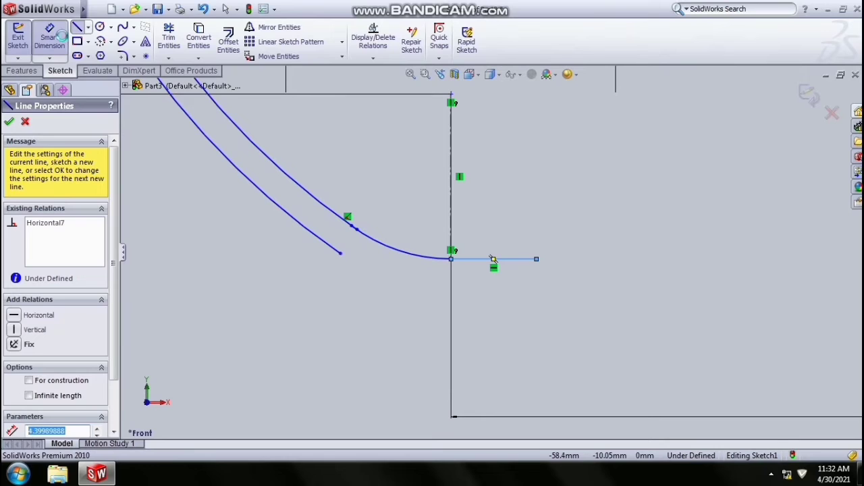
pyautogui.click(517, 259)
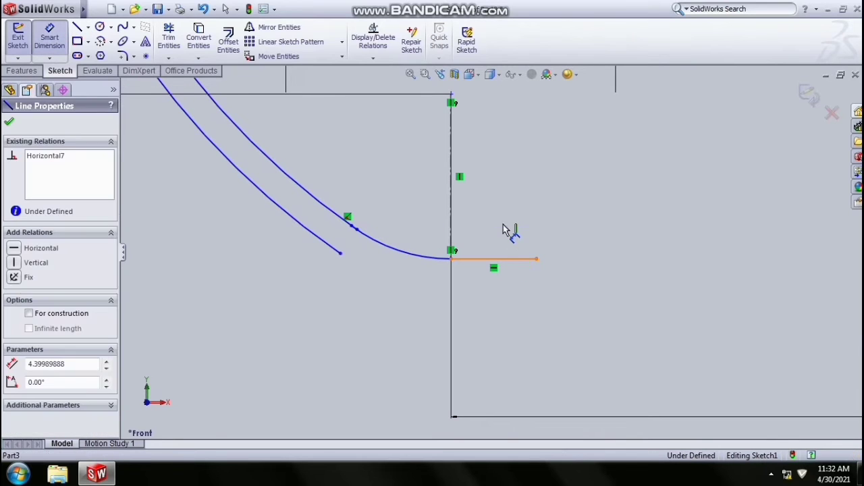
pyautogui.click(503, 229)
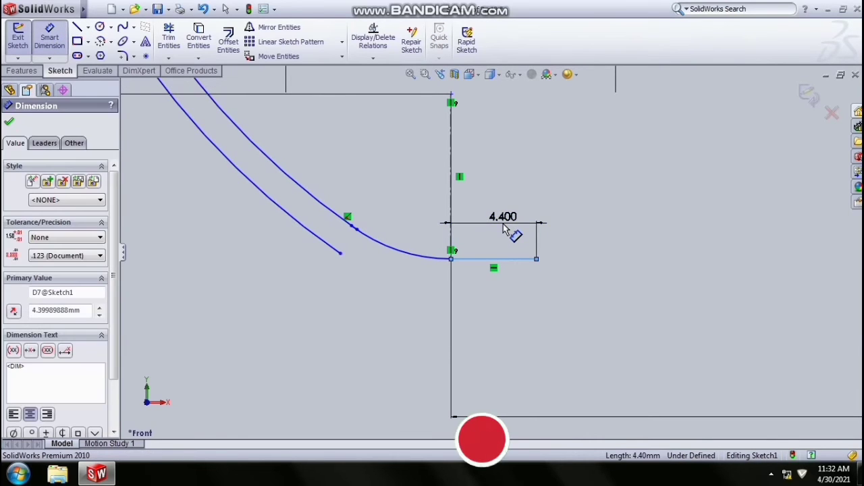
pyautogui.write('1')
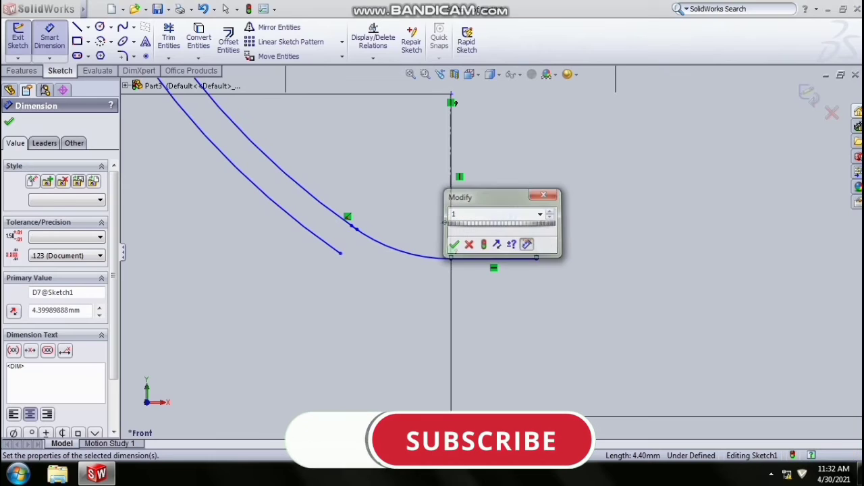
pyautogui.press('Return')
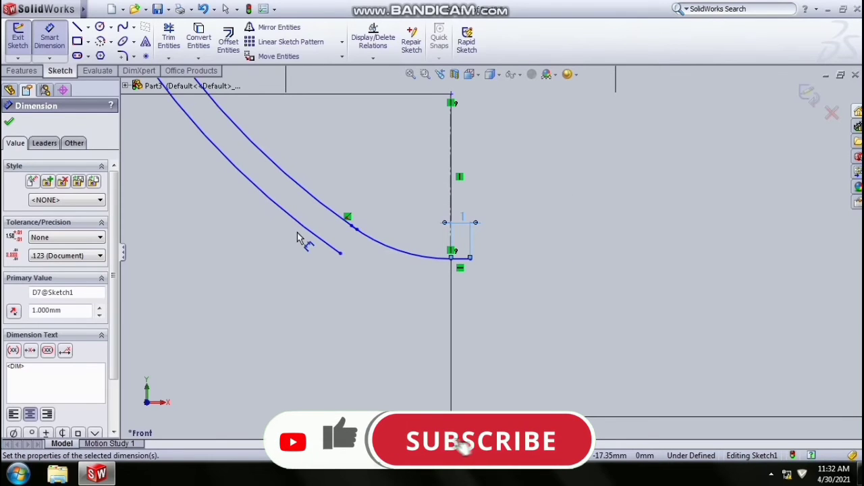
# Offset the small arc and its horizontal line outward by 1.5 mm, and close their open ends with a vertical line.
pyautogui.click(228, 42)
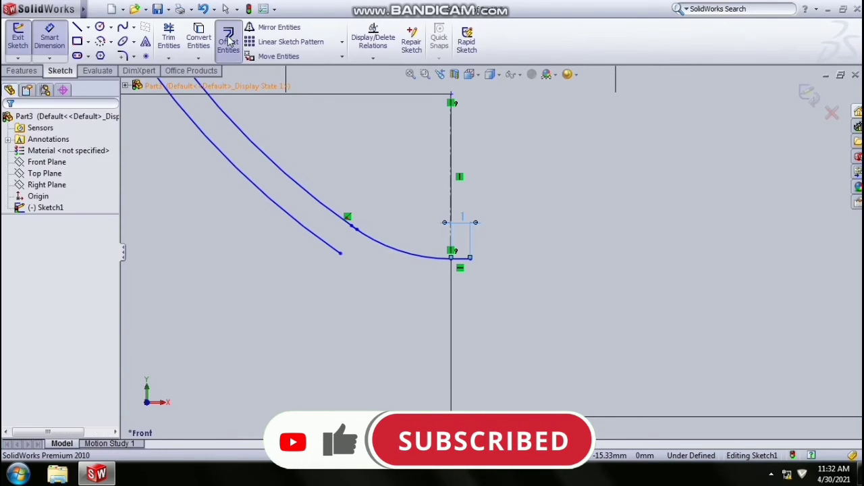
pyautogui.click(400, 255)
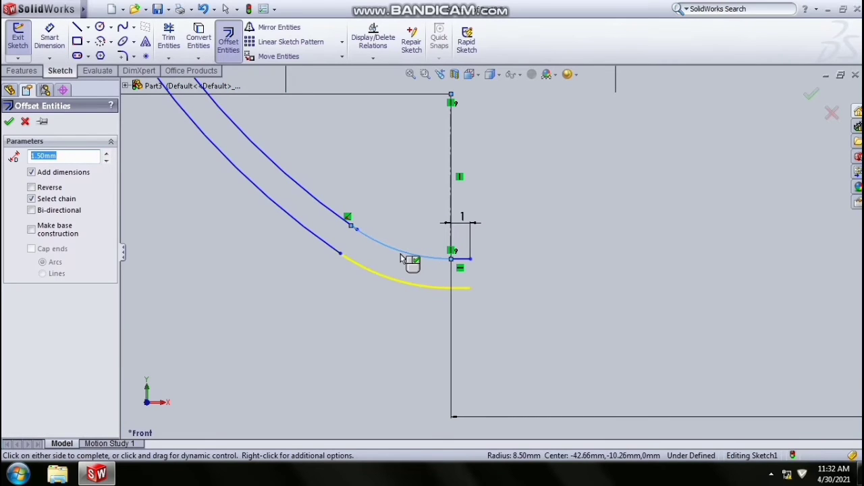
pyautogui.click(9, 121)
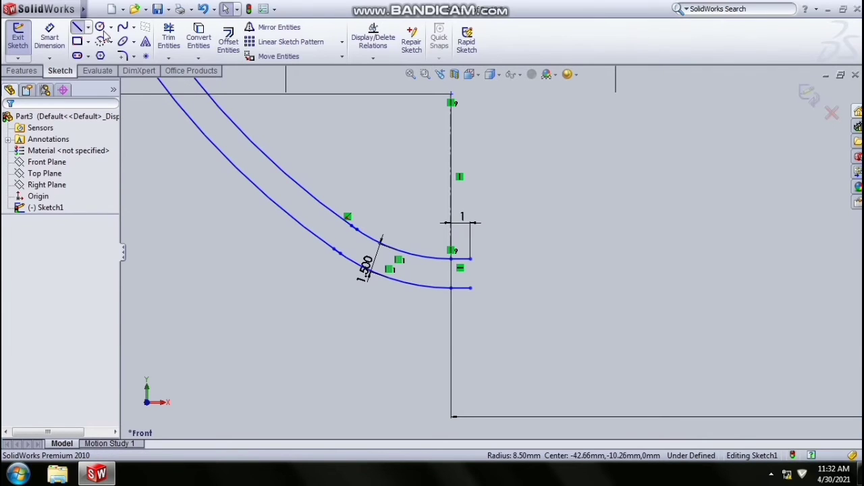
pyautogui.click(470, 258)
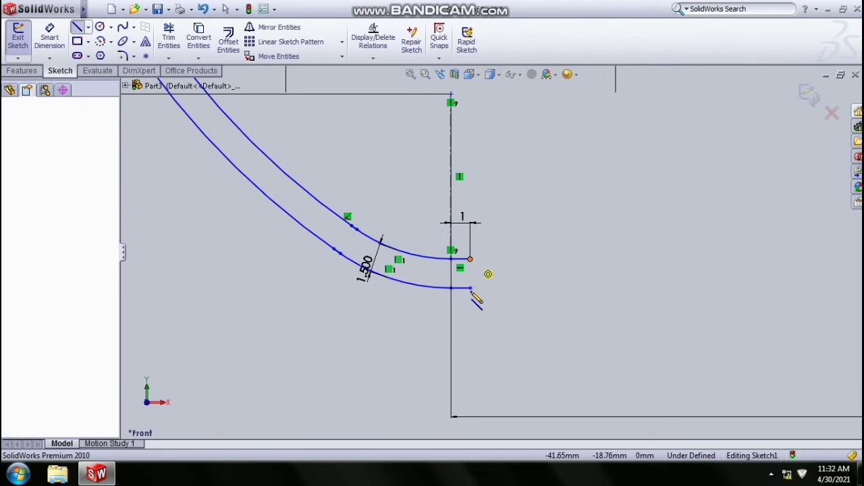
pyautogui.click(471, 290)
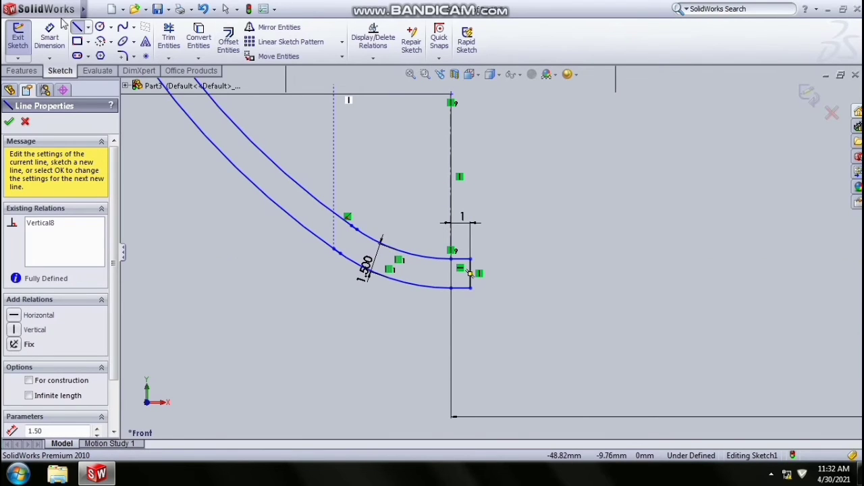
pyautogui.click(117, 9)
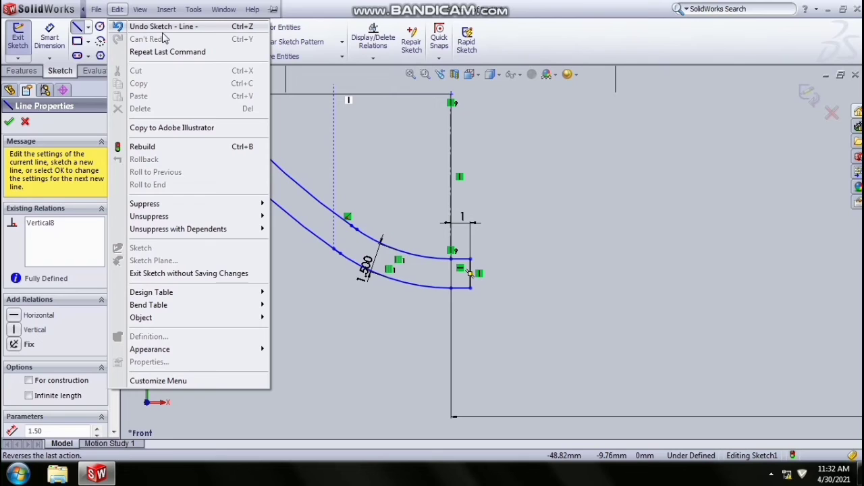
pyautogui.click(313, 122)
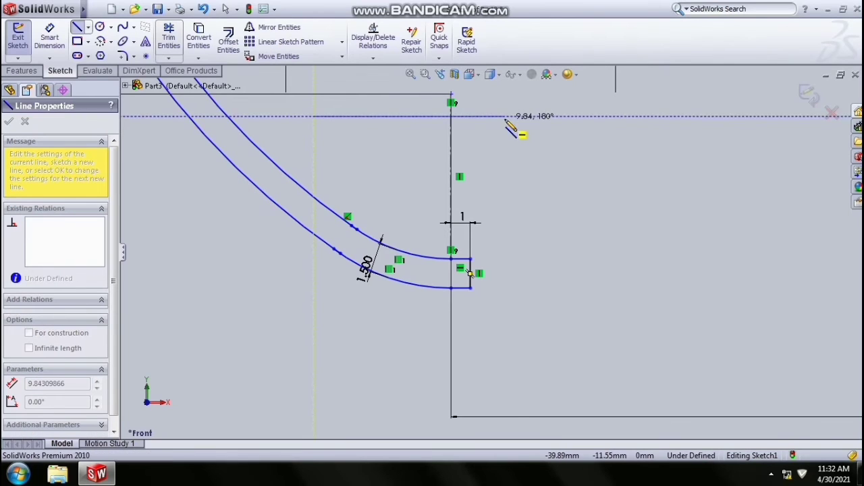
pyautogui.click(451, 103)
# Trim away the short end of the large inner arc that overruns its junction with the small arc.
pyautogui.click(424, 75)
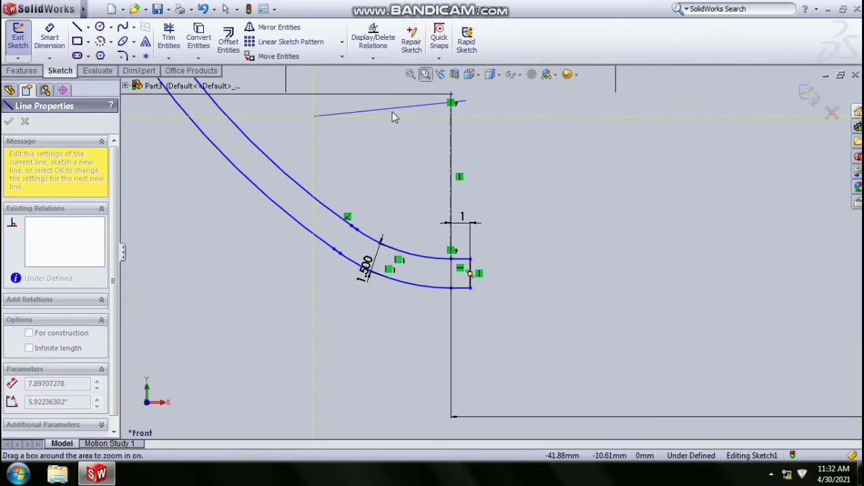
pyautogui.moveTo(331, 204); pyautogui.dragTo(368, 251)
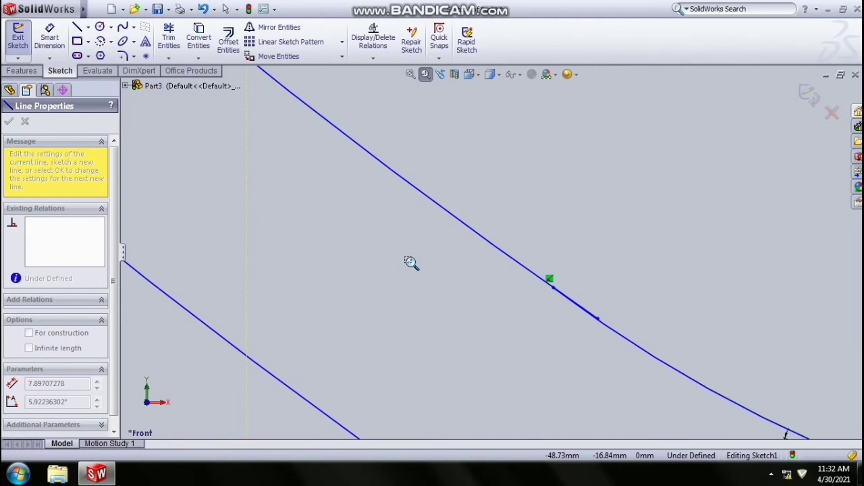
pyautogui.moveTo(527, 250); pyautogui.dragTo(621, 367)
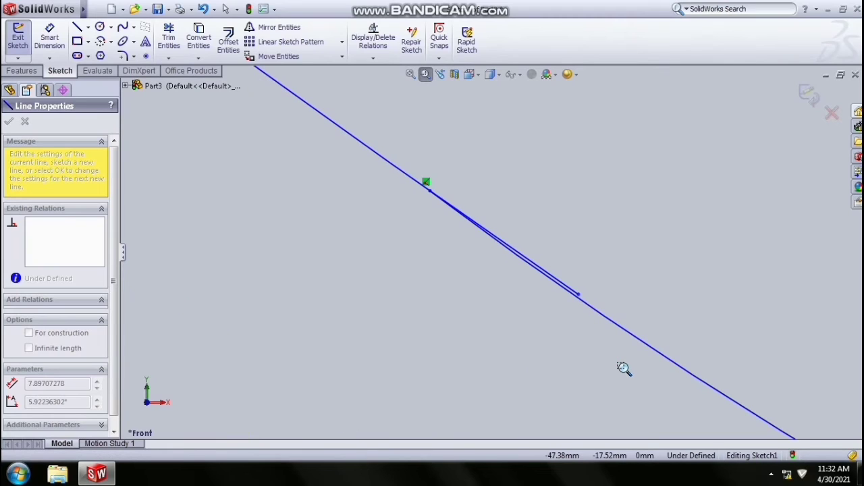
pyautogui.click(180, 39)
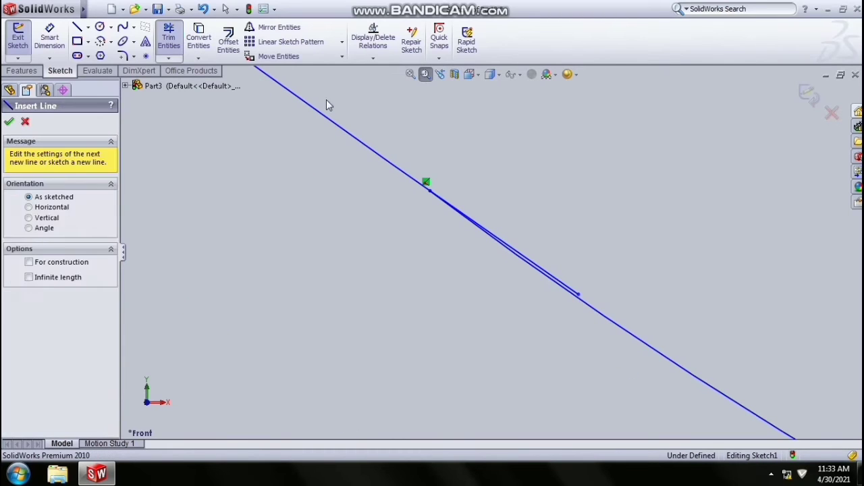
pyautogui.click(569, 293)
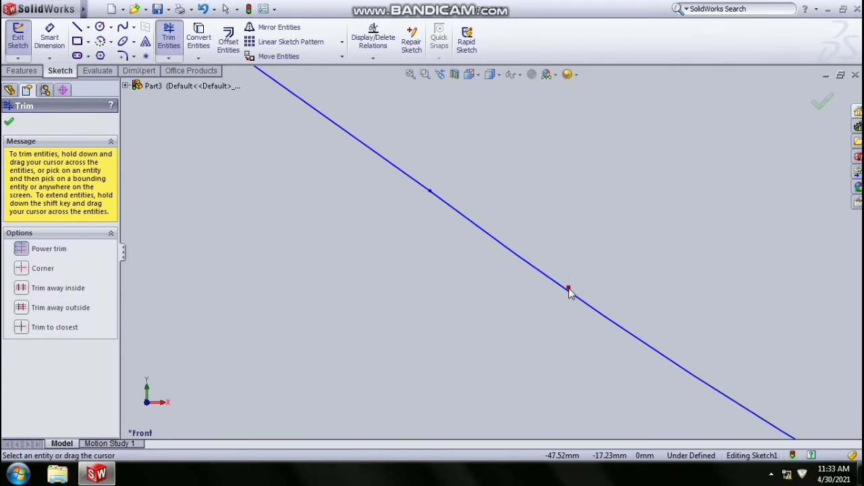
# Trim away the short end of the large outer arc that overruns its junction with the small outer arc.
pyautogui.click(442, 73)
pyautogui.click(443, 74)
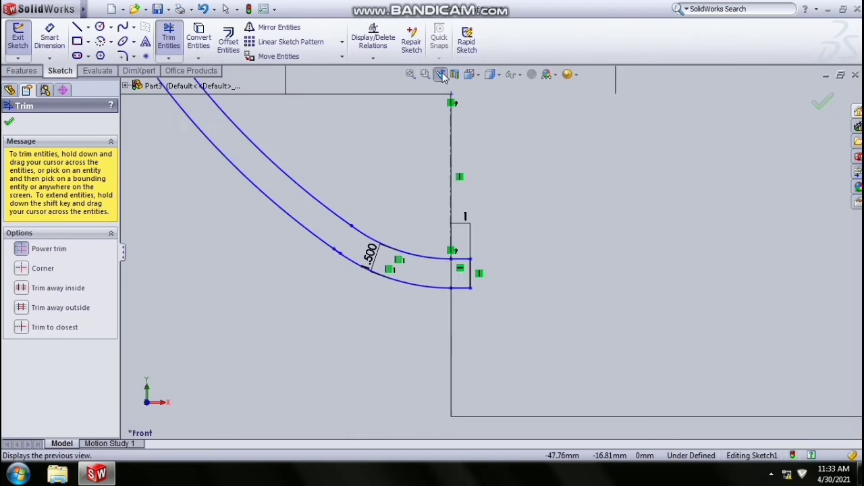
pyautogui.click(424, 74)
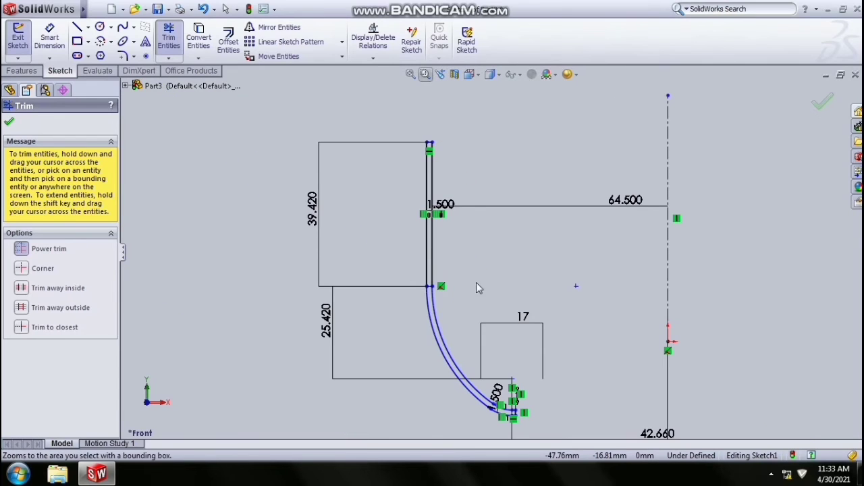
pyautogui.moveTo(459, 388); pyautogui.dragTo(542, 434)
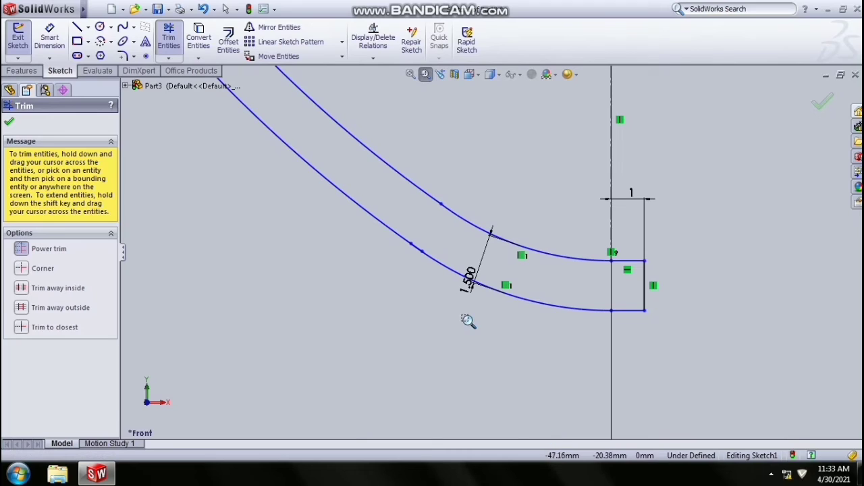
pyautogui.moveTo(369, 211); pyautogui.dragTo(457, 291)
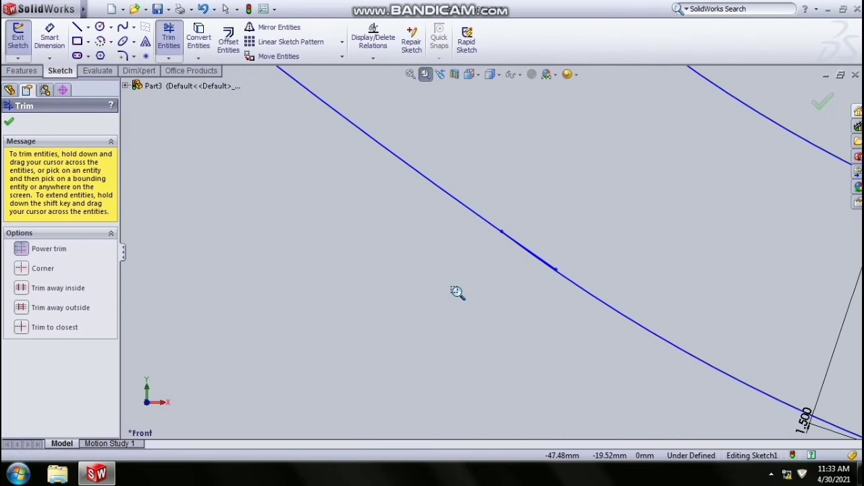
pyautogui.moveTo(489, 207); pyautogui.dragTo(598, 359)
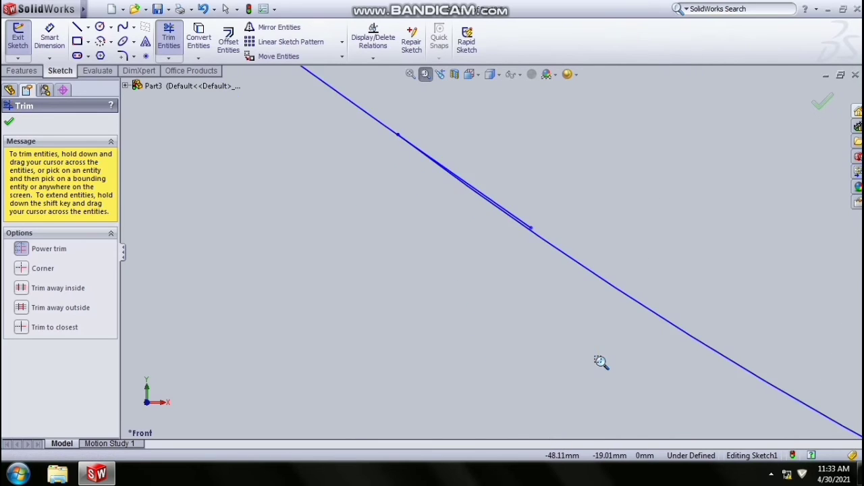
pyautogui.moveTo(443, 145); pyautogui.dragTo(548, 267)
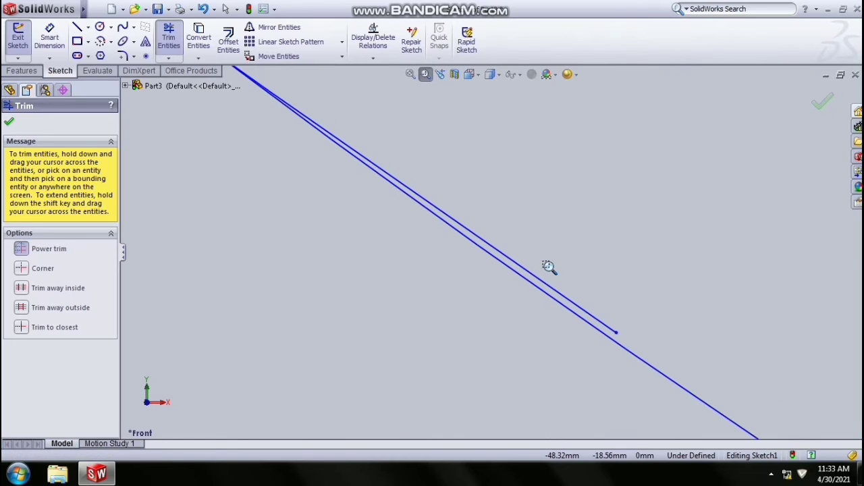
pyautogui.click(425, 74)
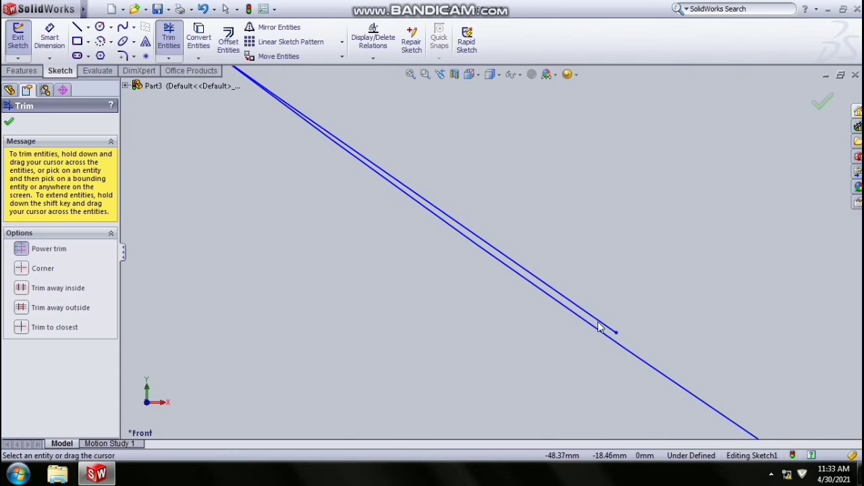
pyautogui.click(599, 322)
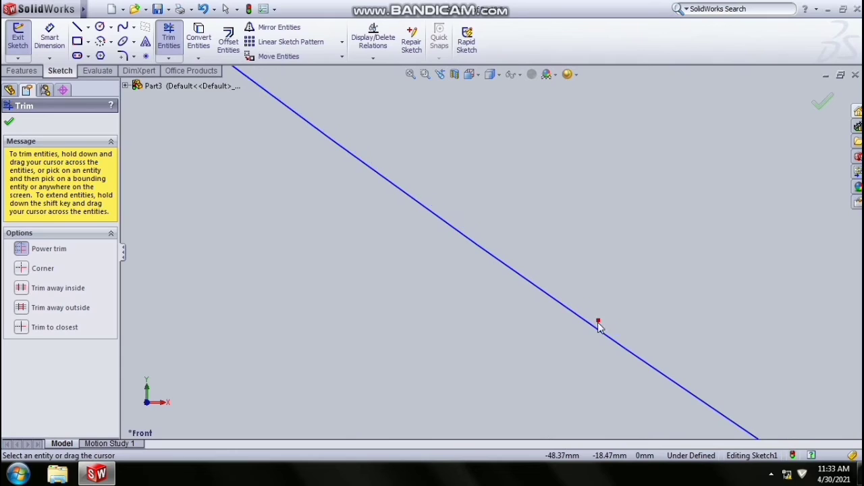
pyautogui.click(443, 74)
pyautogui.click(445, 73)
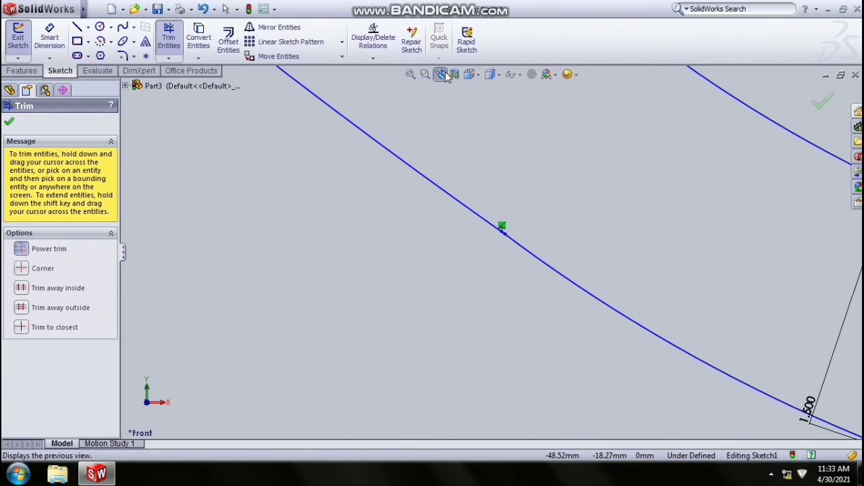
pyautogui.click(446, 73)
pyautogui.click(445, 74)
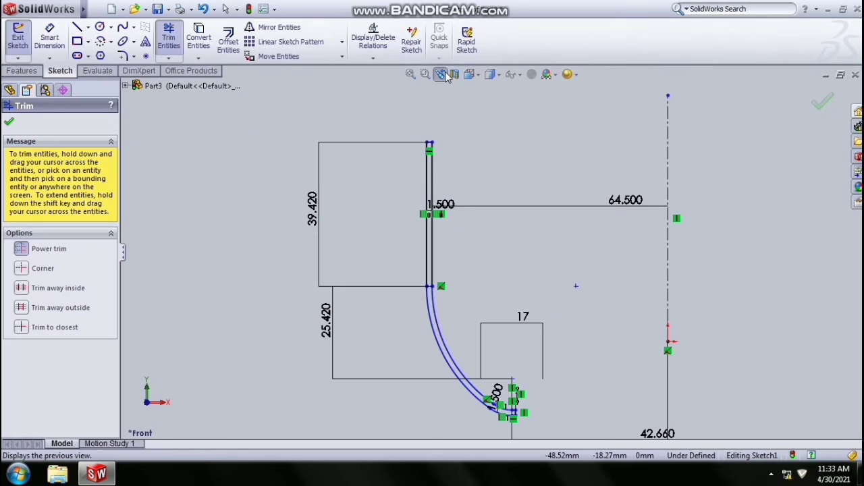
pyautogui.click(12, 123)
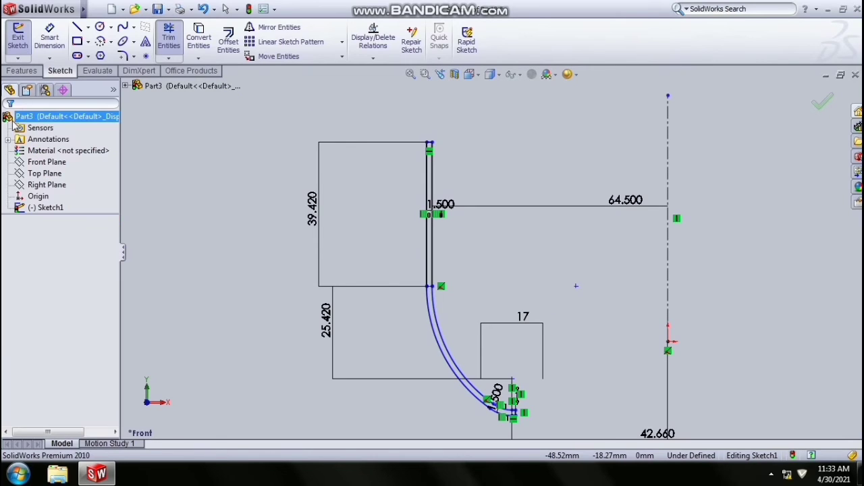
# Revolve the closed wall region 360° in one direction about the vertical centerline, with Thin Feature turned off.
pyautogui.click(24, 73)
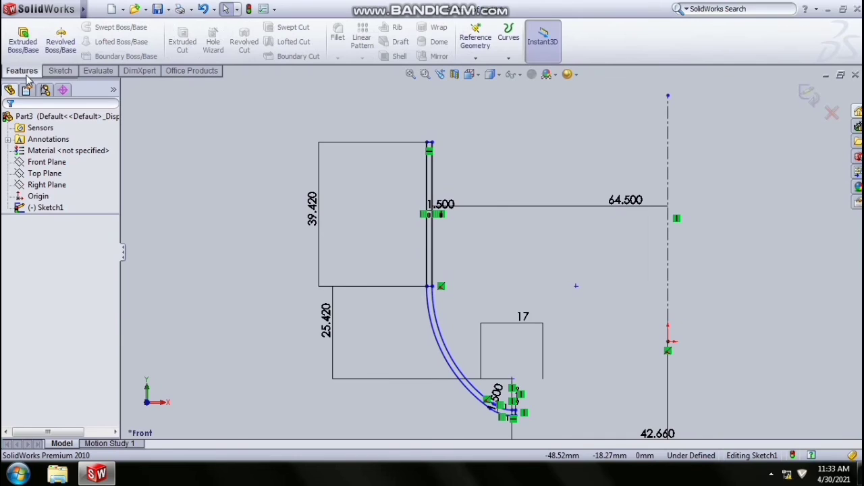
pyautogui.click(58, 45)
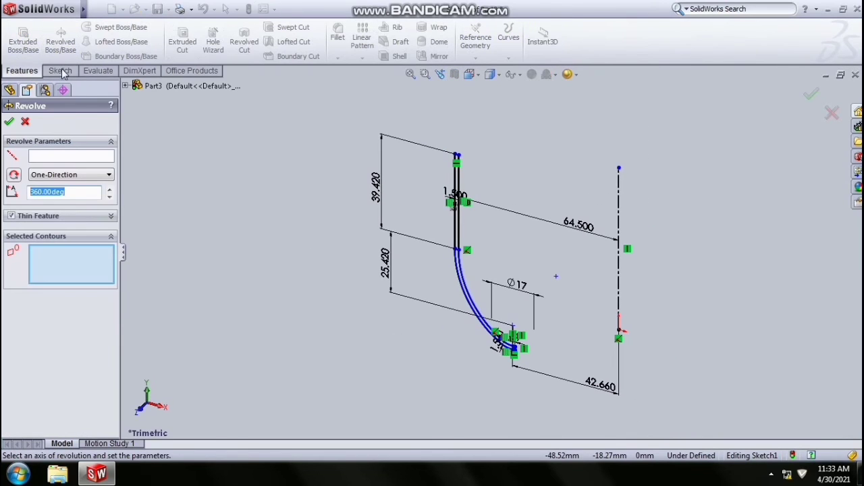
pyautogui.click(71, 156)
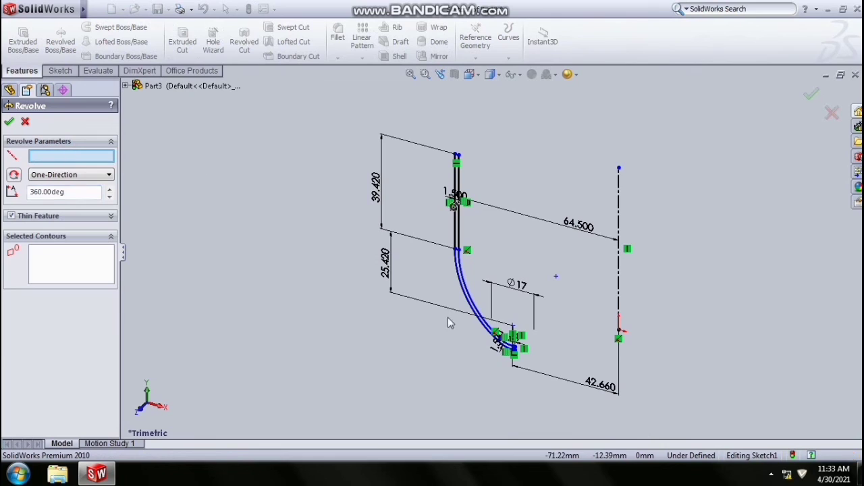
pyautogui.click(618, 290)
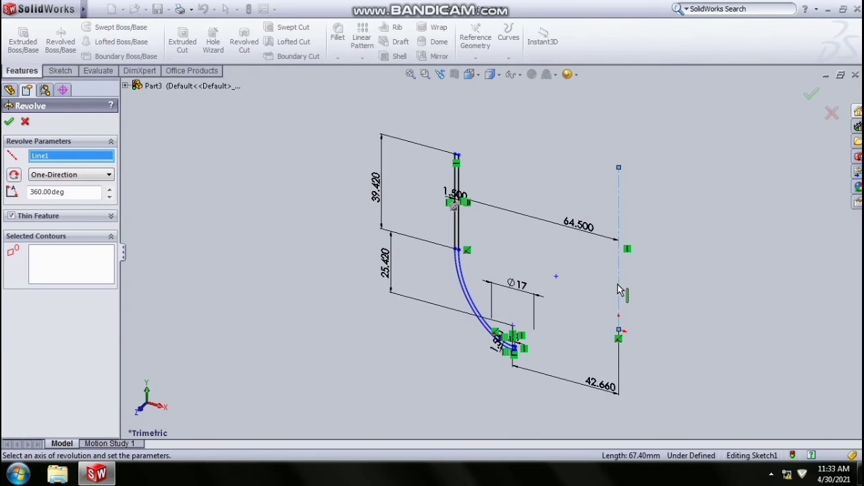
pyautogui.click(75, 268)
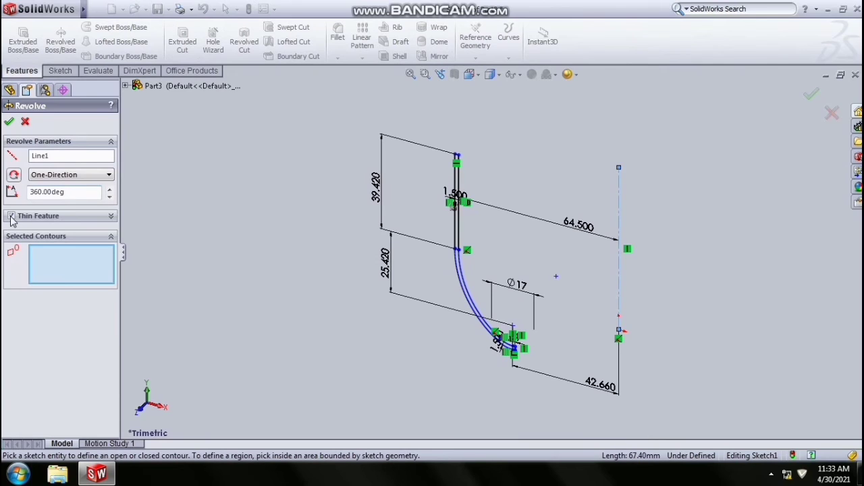
pyautogui.click(426, 74)
pyautogui.moveTo(439, 224); pyautogui.dragTo(530, 295)
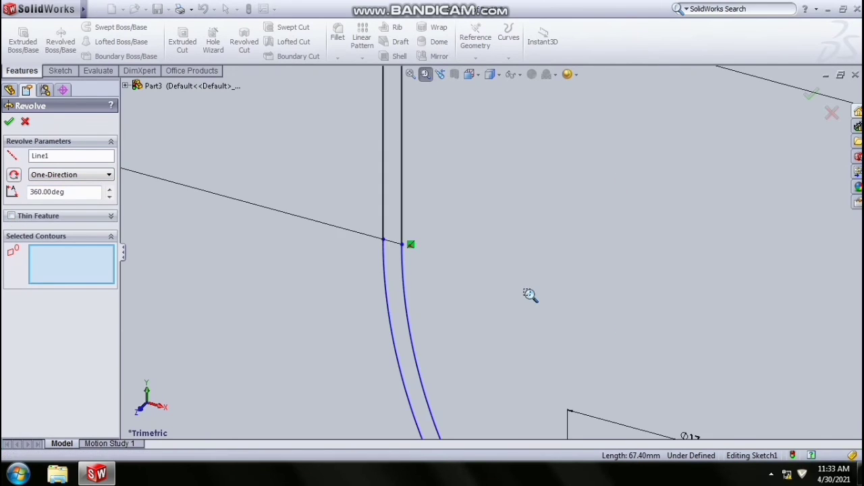
pyautogui.click(425, 75)
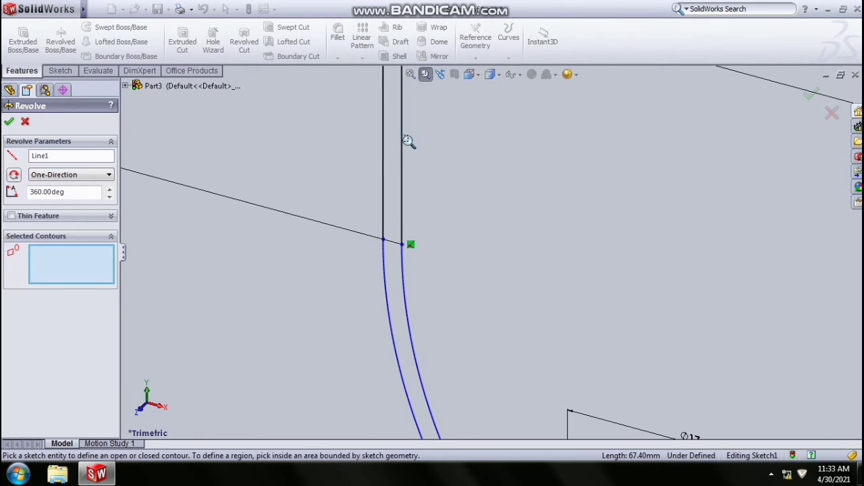
pyautogui.click(427, 74)
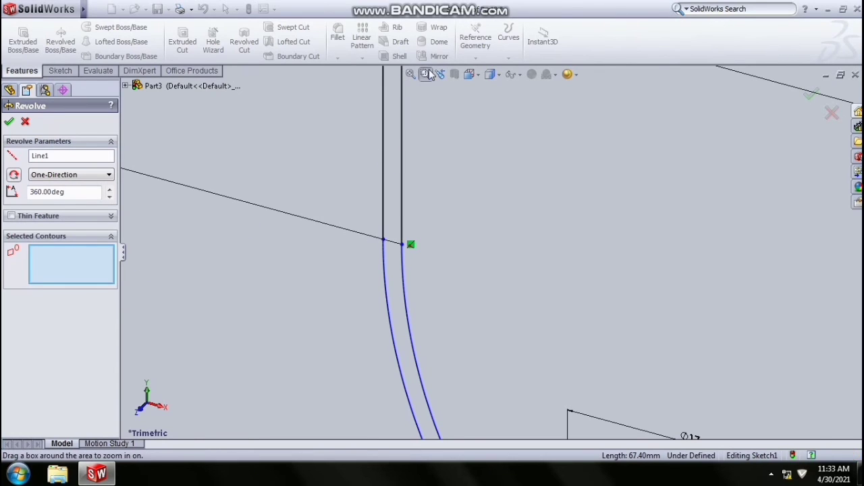
pyautogui.click(393, 147)
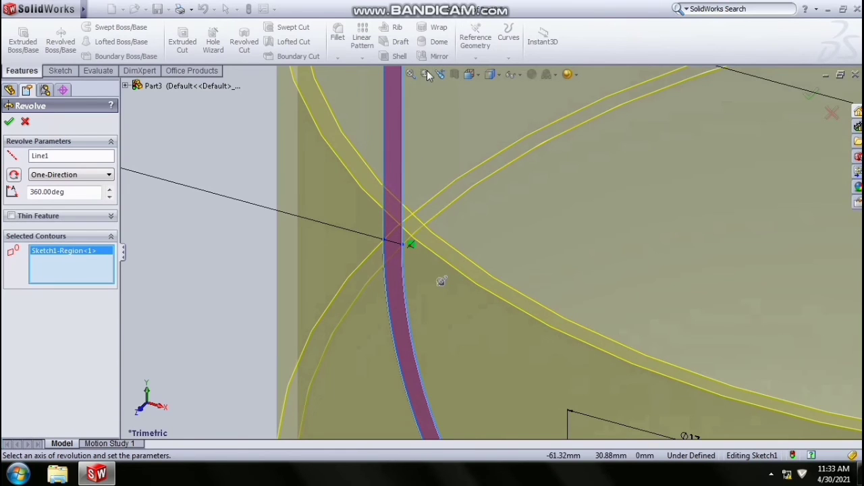
pyautogui.click(410, 74)
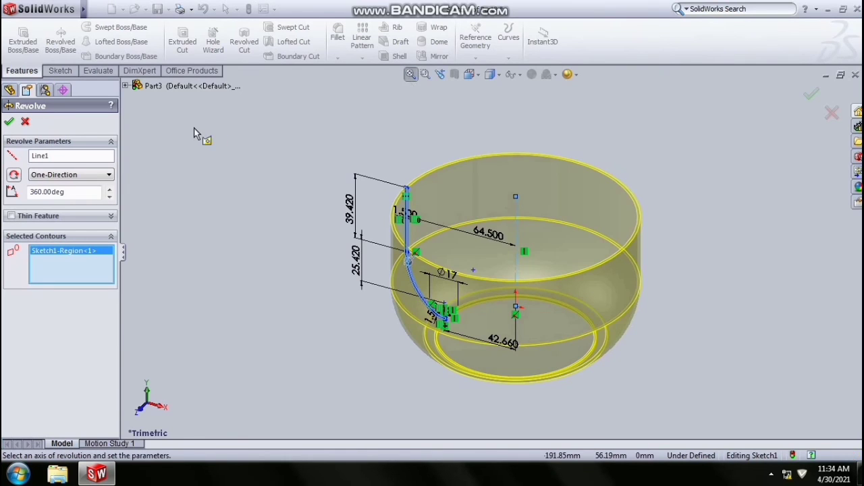
pyautogui.click(8, 123)
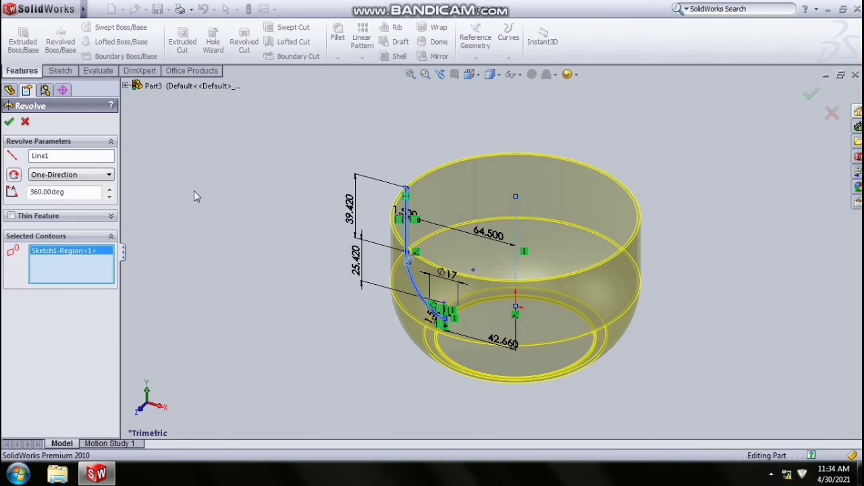
# Examine the revolved bowl's outer wall, rim, inner surface and open base from several angles.
pyautogui.hotkey('ctrl', '1')
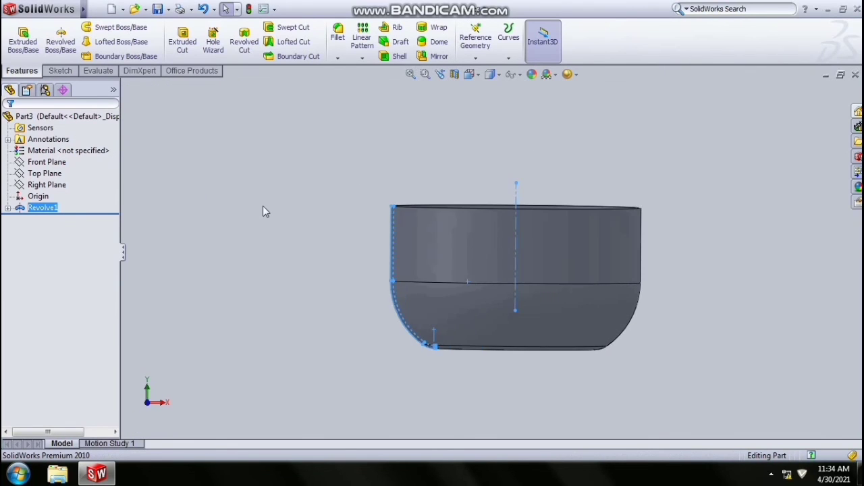
pyautogui.press('space')
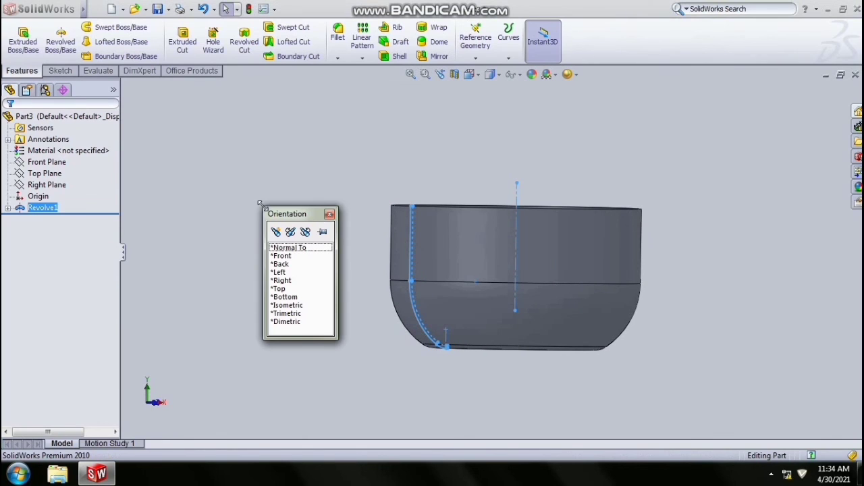
pyautogui.click(280, 188)
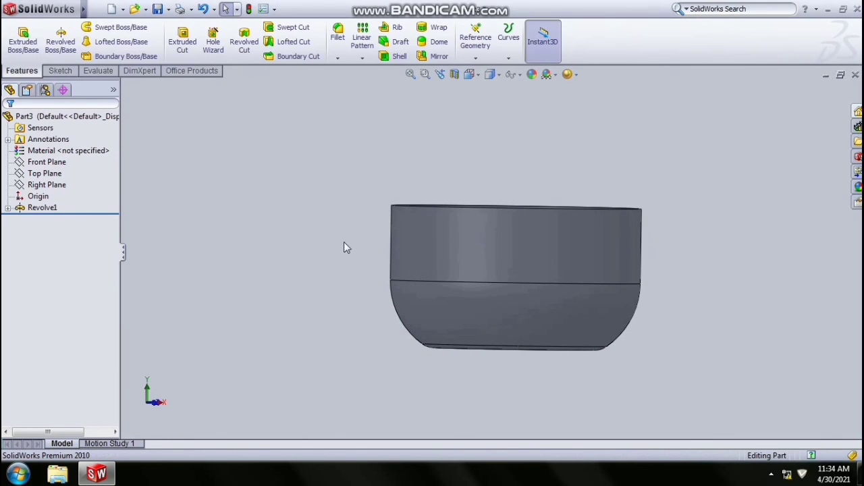
pyautogui.click(531, 76)
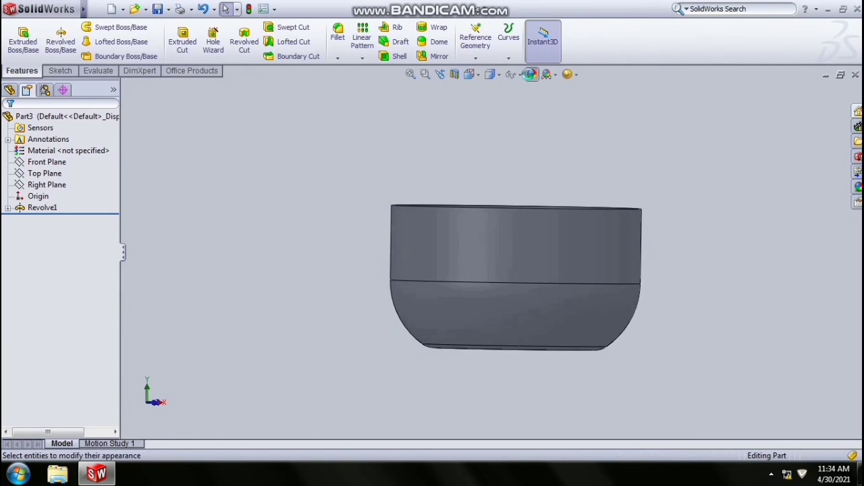
pyautogui.click(579, 179)
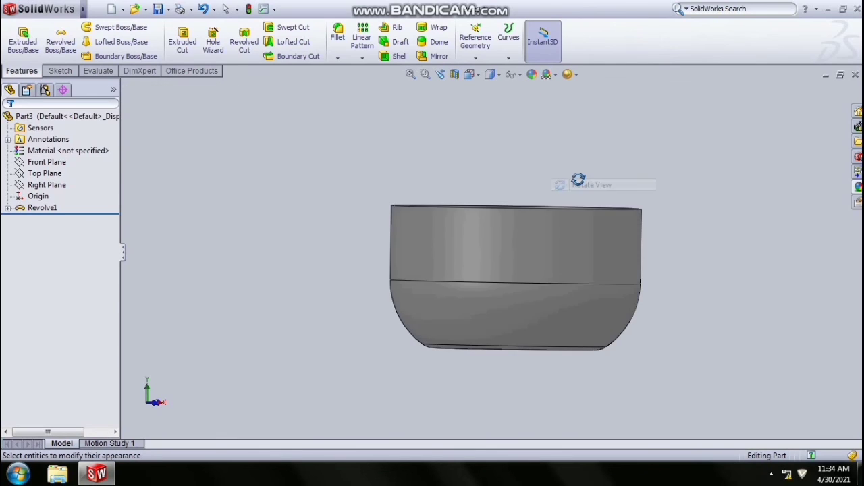
pyautogui.moveTo(539, 245); pyautogui.dragTo(589, 211)
pyautogui.moveTo(489, 355); pyautogui.dragTo(511, 357)
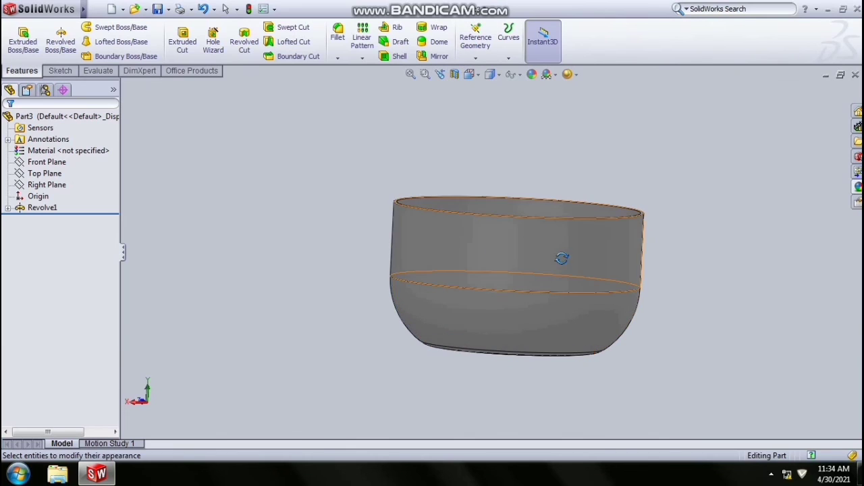
pyautogui.moveTo(562, 258); pyautogui.dragTo(453, 305)
pyautogui.moveTo(530, 395); pyautogui.dragTo(539, 387)
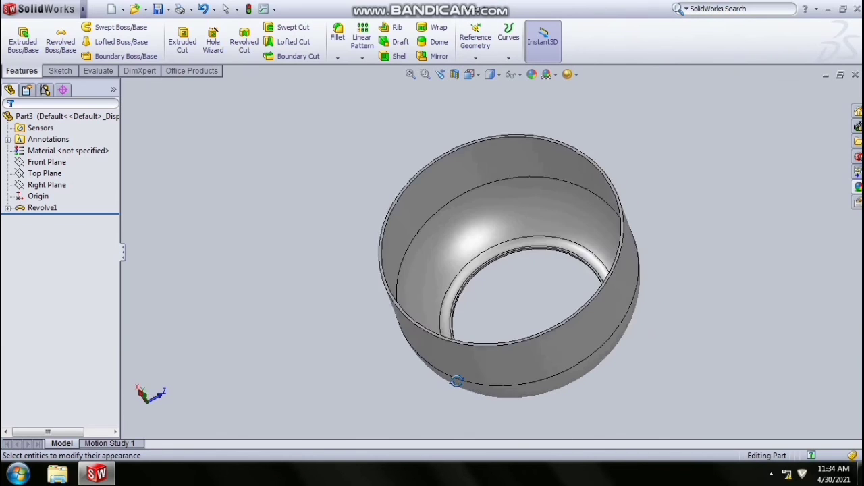